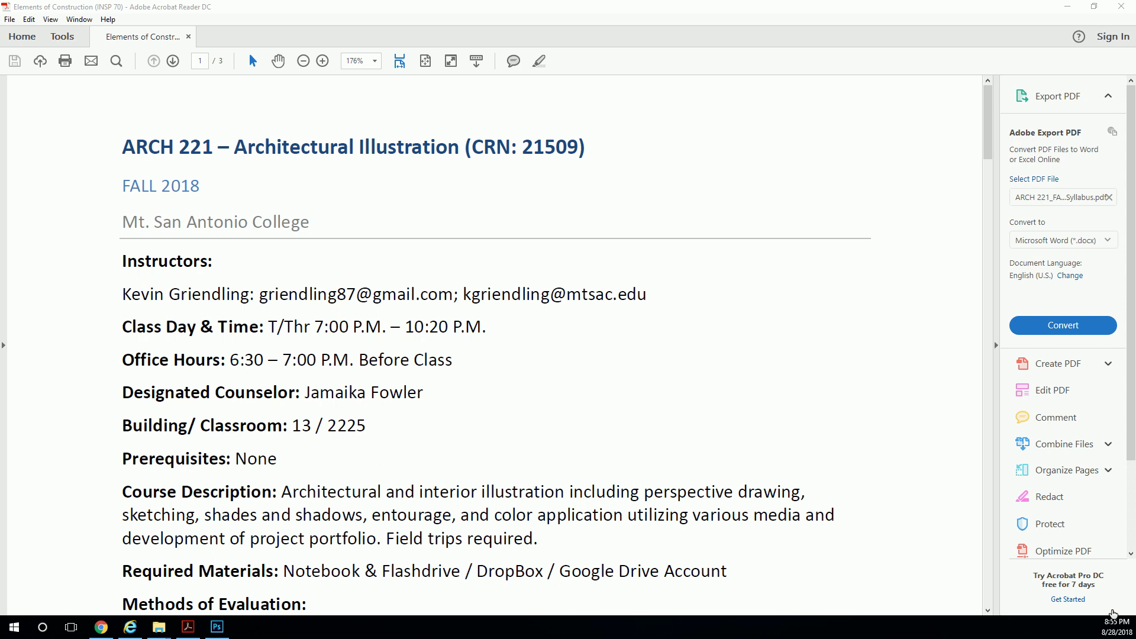
Switch from the syllabus PDF in Acrobat Reader to the empty Photoshop workspace.
{"action": "key", "text": "alt+Tab"}
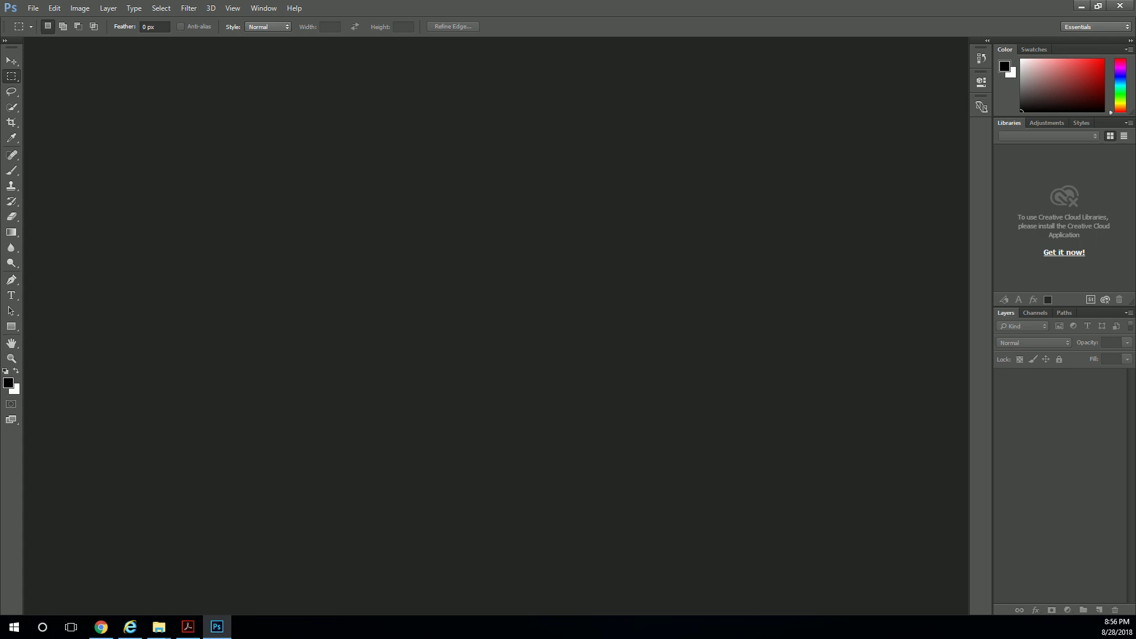
Start a new document and set its resolution to 150 pixels per inch.
{"action": "left_click", "coordinate": [33, 8]}
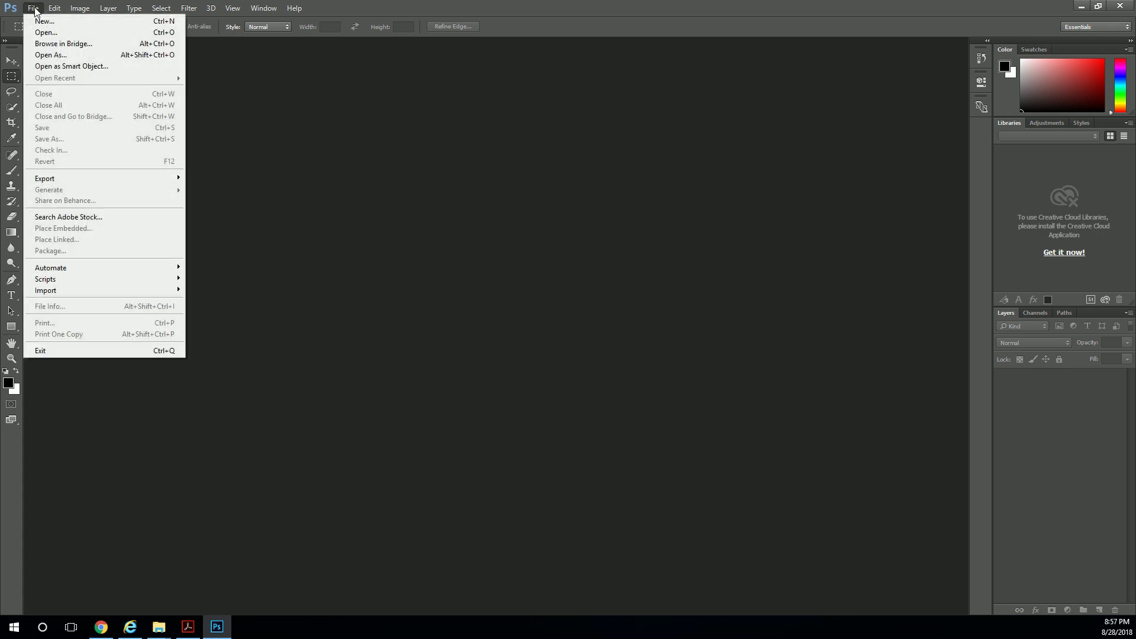
{"action": "left_click", "coordinate": [45, 21]}
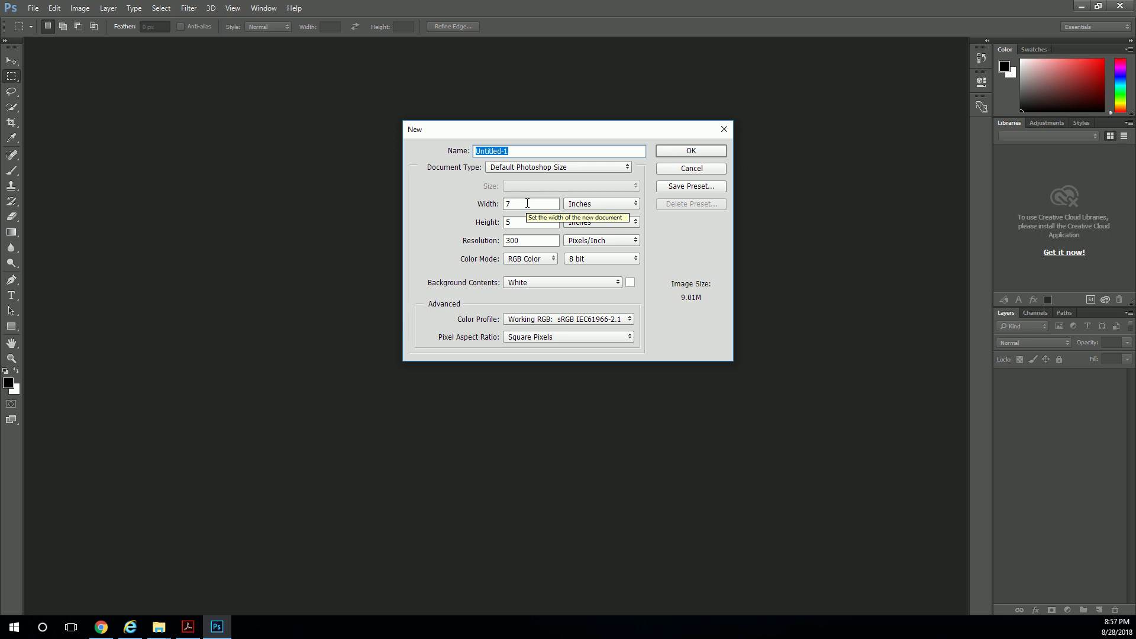
{"action": "left_click", "coordinate": [520, 244]}
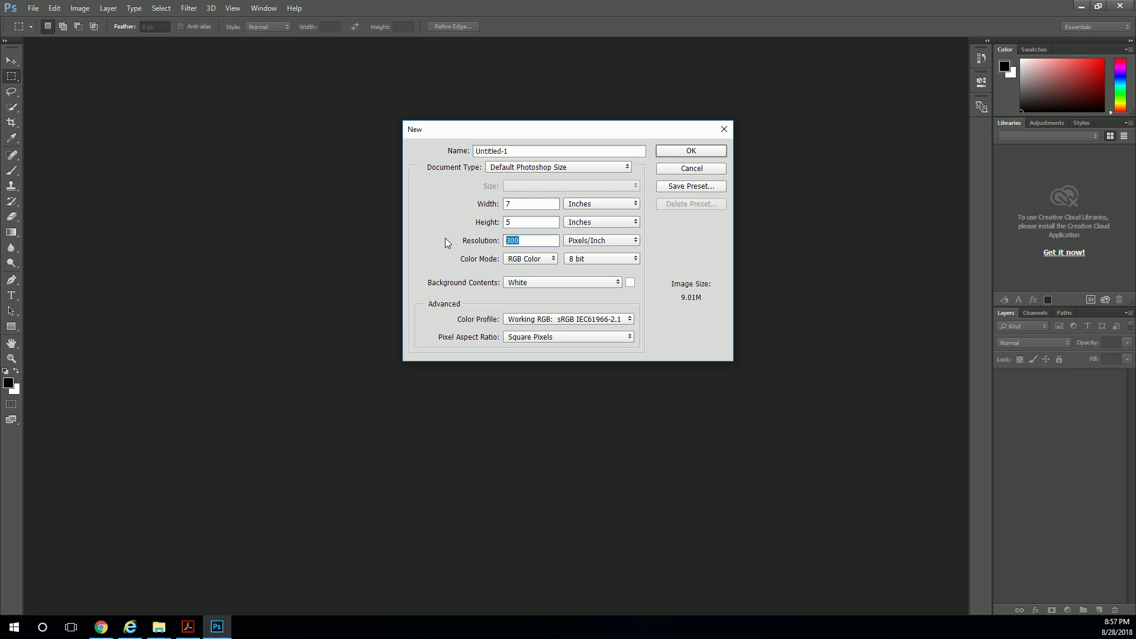
{"action": "type", "text": "150"}
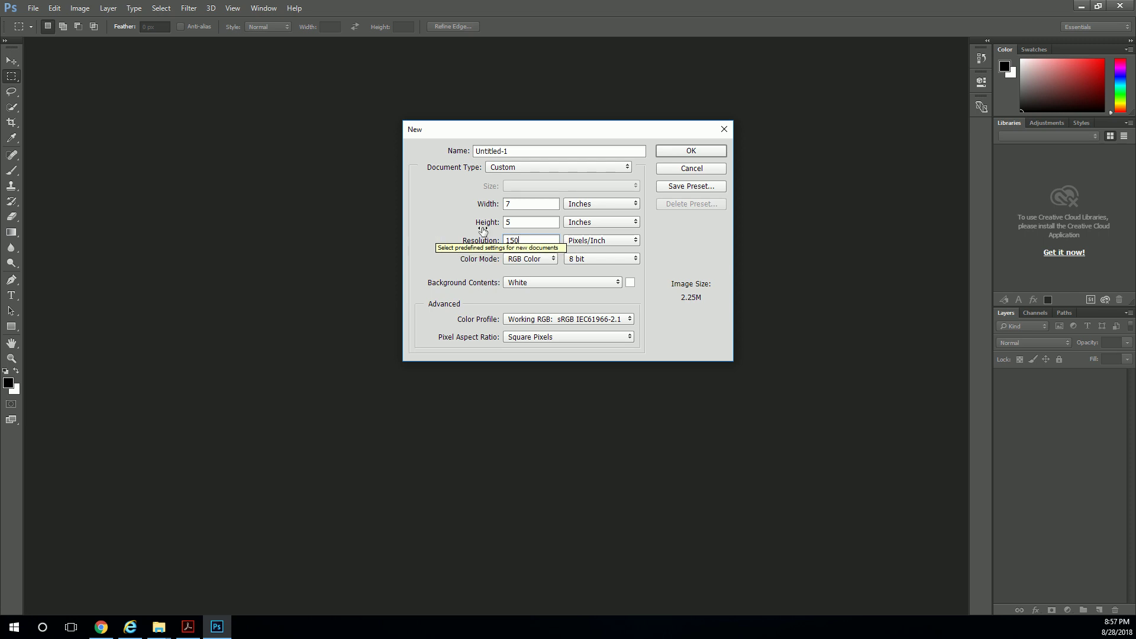
{"action": "left_click", "coordinate": [522, 221]}
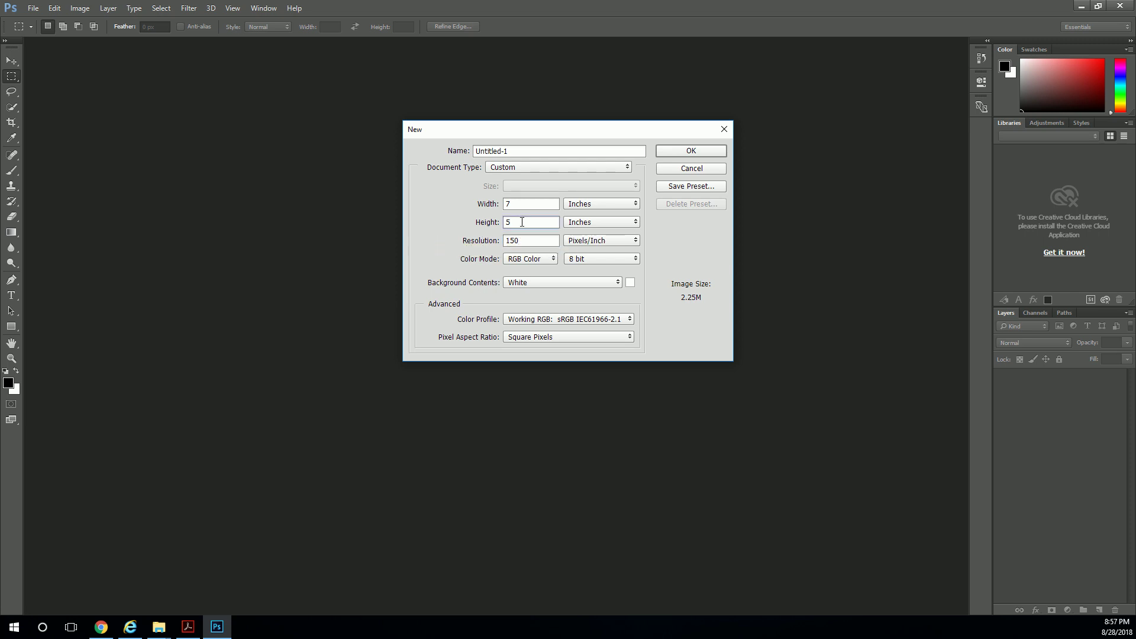
Set the width to 5 inches, show the size as 750 × 750 pixels, and create it.
{"action": "left_click", "coordinate": [578, 204]}
{"action": "left_click", "coordinate": [588, 220]}
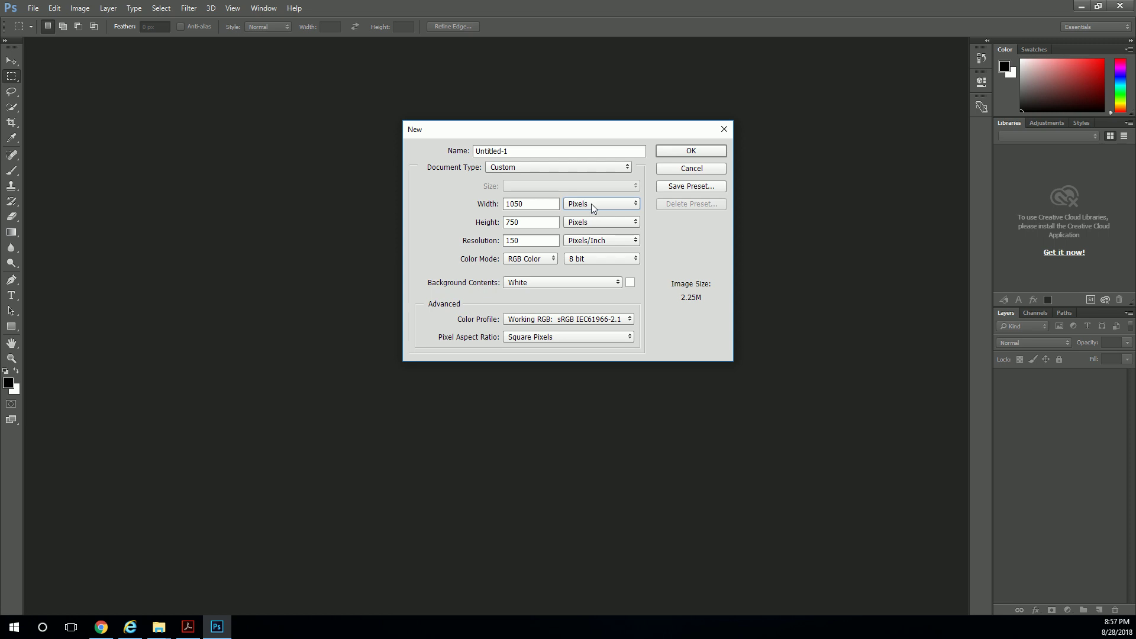
{"action": "left_click", "coordinate": [590, 204]}
{"action": "left_click", "coordinate": [590, 223]}
{"action": "left_click", "coordinate": [586, 207]}
{"action": "left_click", "coordinate": [585, 215]}
{"action": "type", "text": "5"}
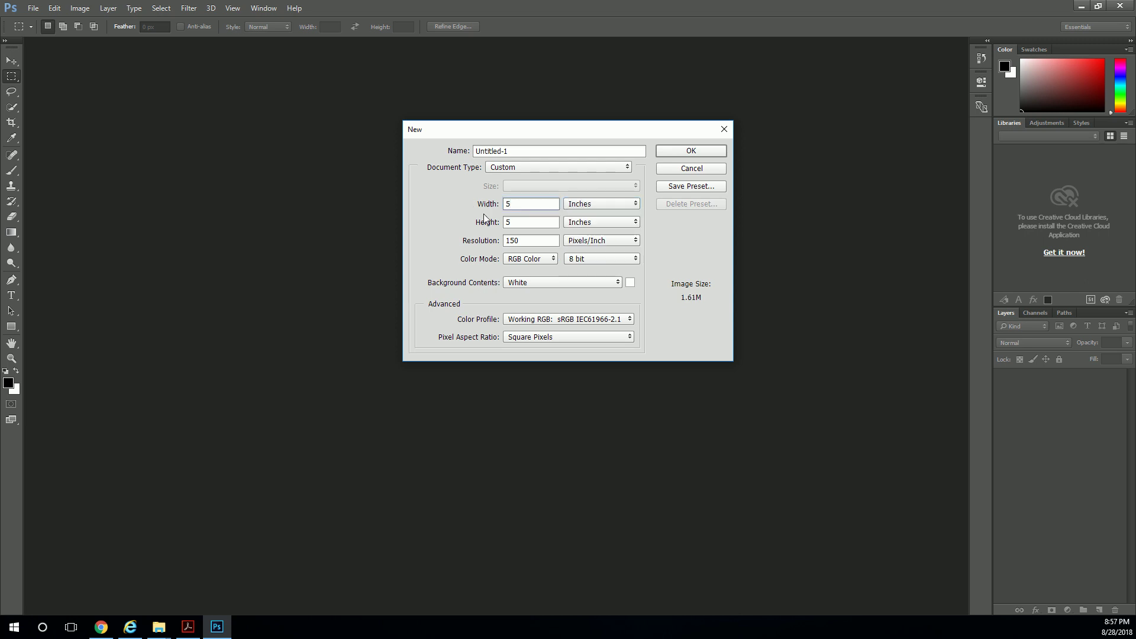
{"action": "left_click", "coordinate": [519, 223]}
{"action": "left_click", "coordinate": [570, 209]}
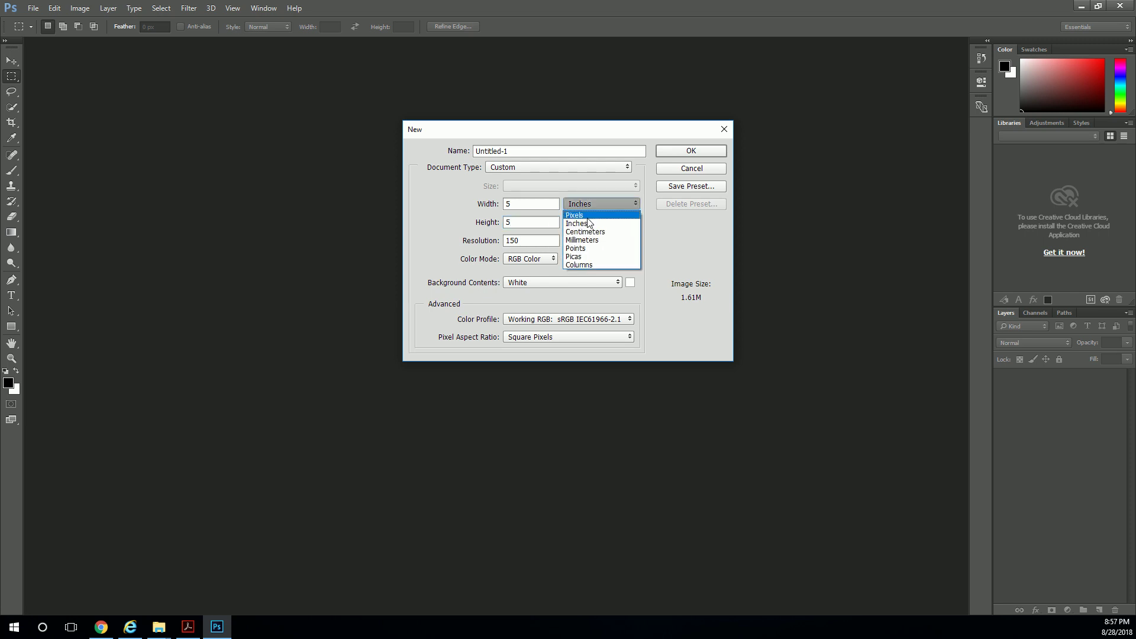
{"action": "left_click", "coordinate": [583, 203]}
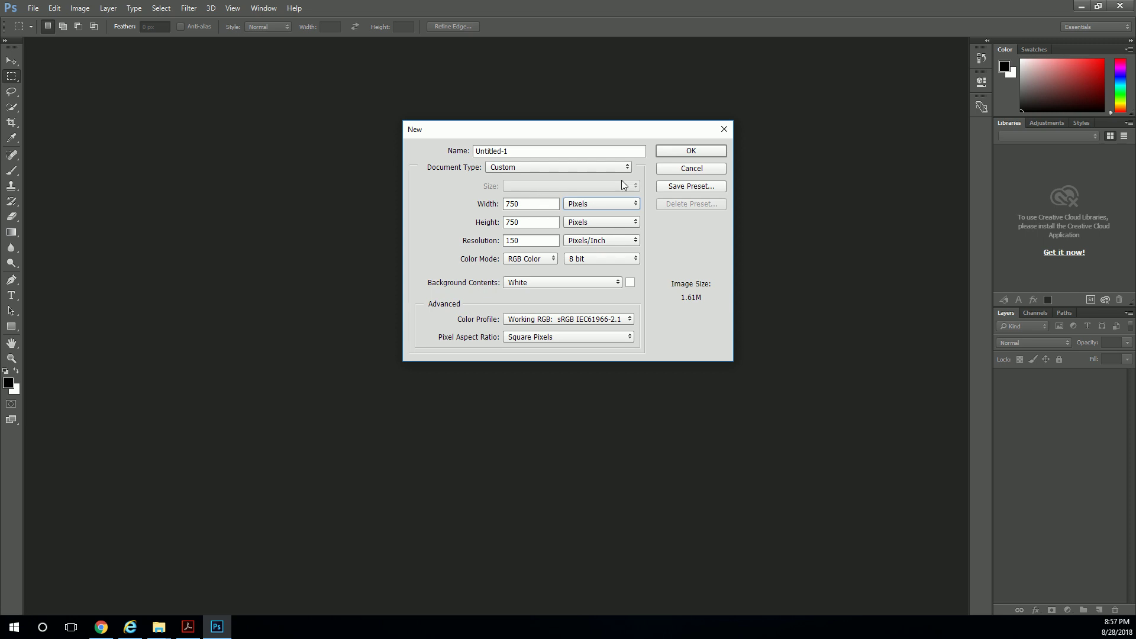
{"action": "left_click", "coordinate": [674, 153]}
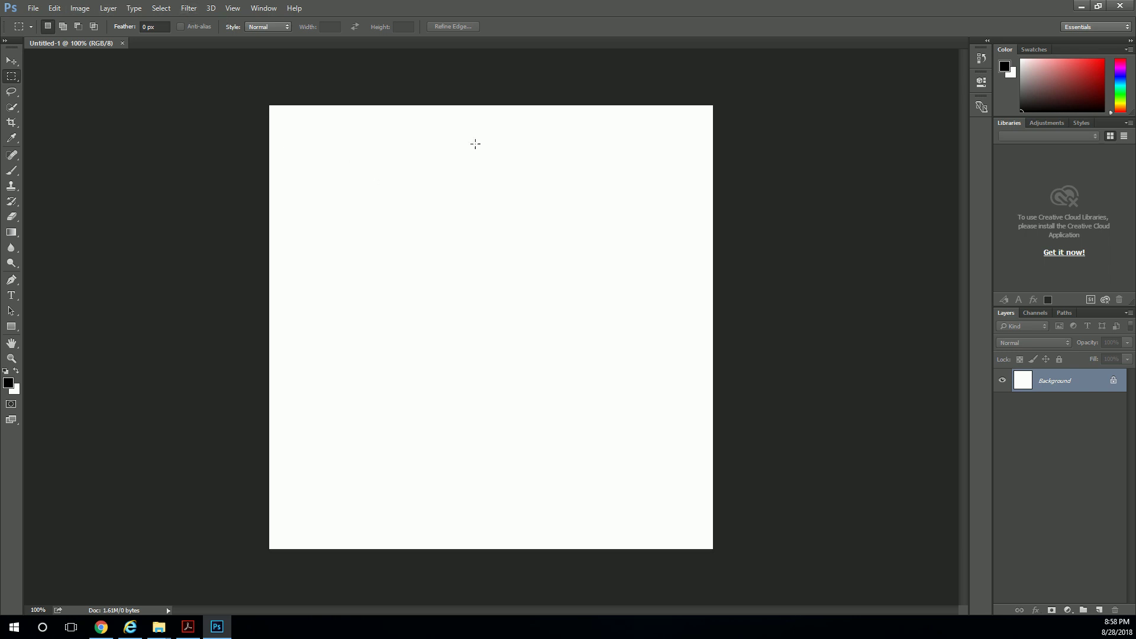
Turn on rulers around the Untitled-1 canvas and set their units to pixels.
{"action": "left_click", "coordinate": [190, 9]}
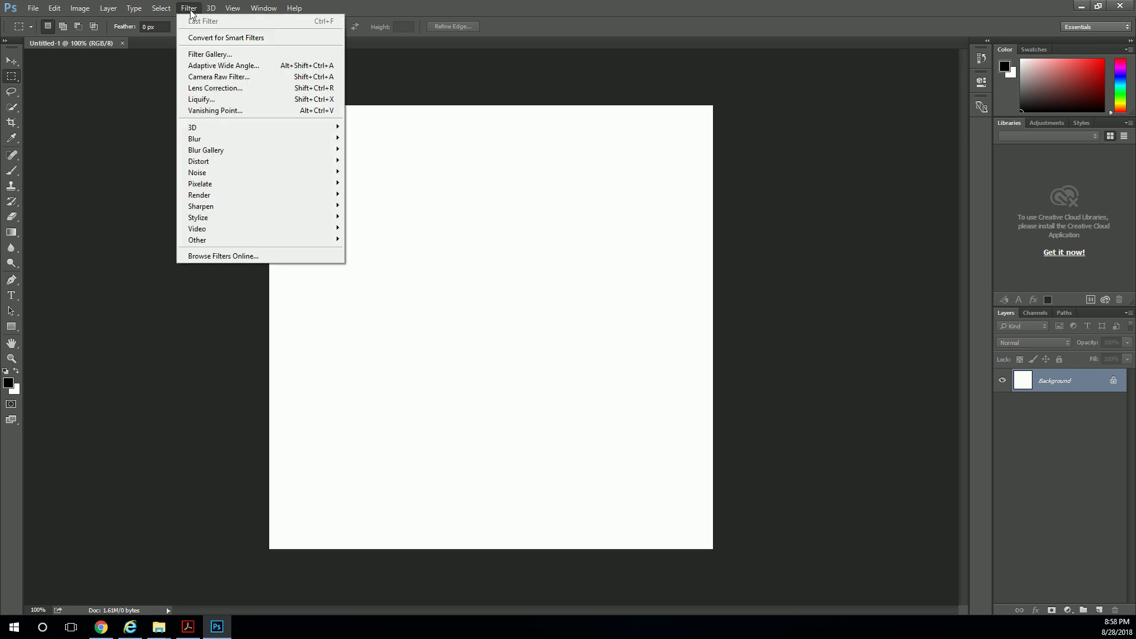
{"action": "mouse_move", "coordinate": [233, 8]}
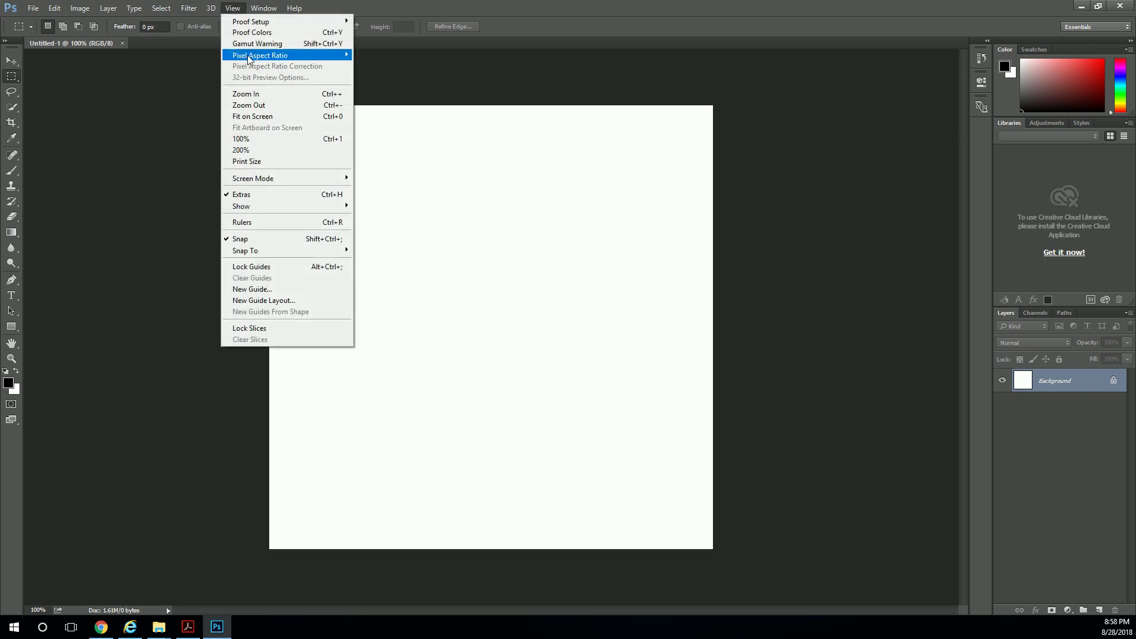
{"action": "left_click", "coordinate": [260, 223]}
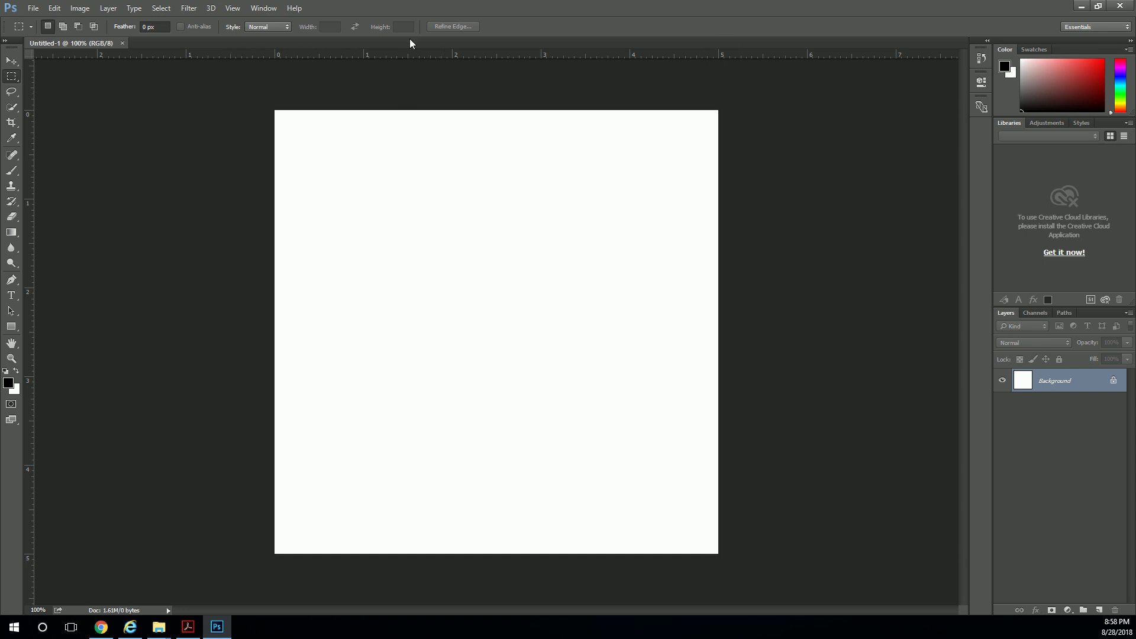
{"action": "right_click", "coordinate": [415, 57]}
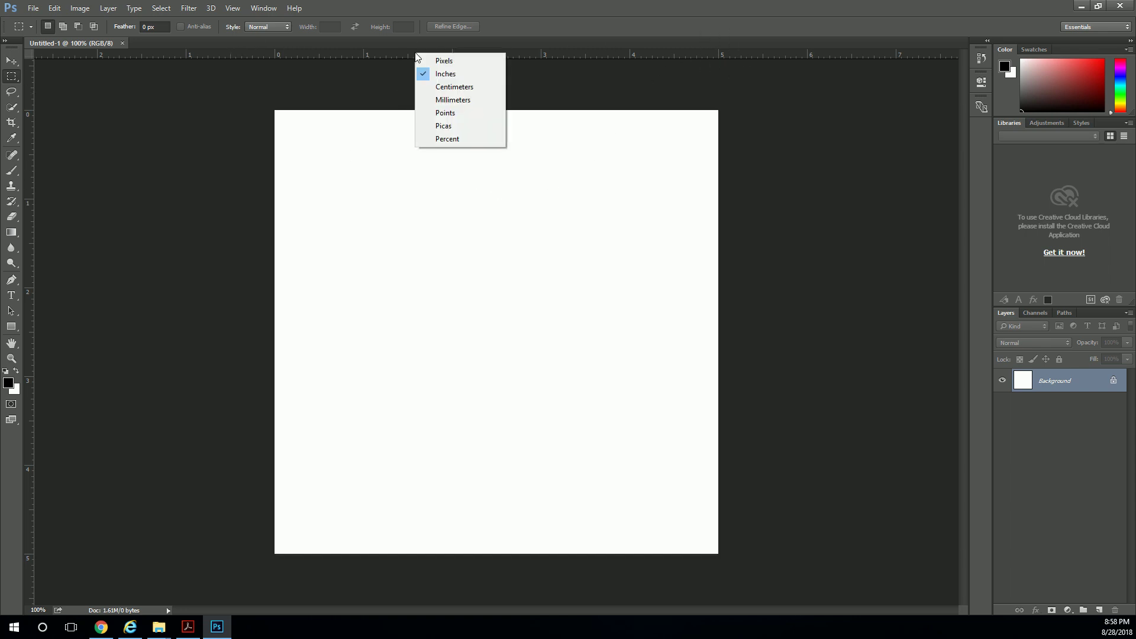
{"action": "left_click", "coordinate": [438, 58]}
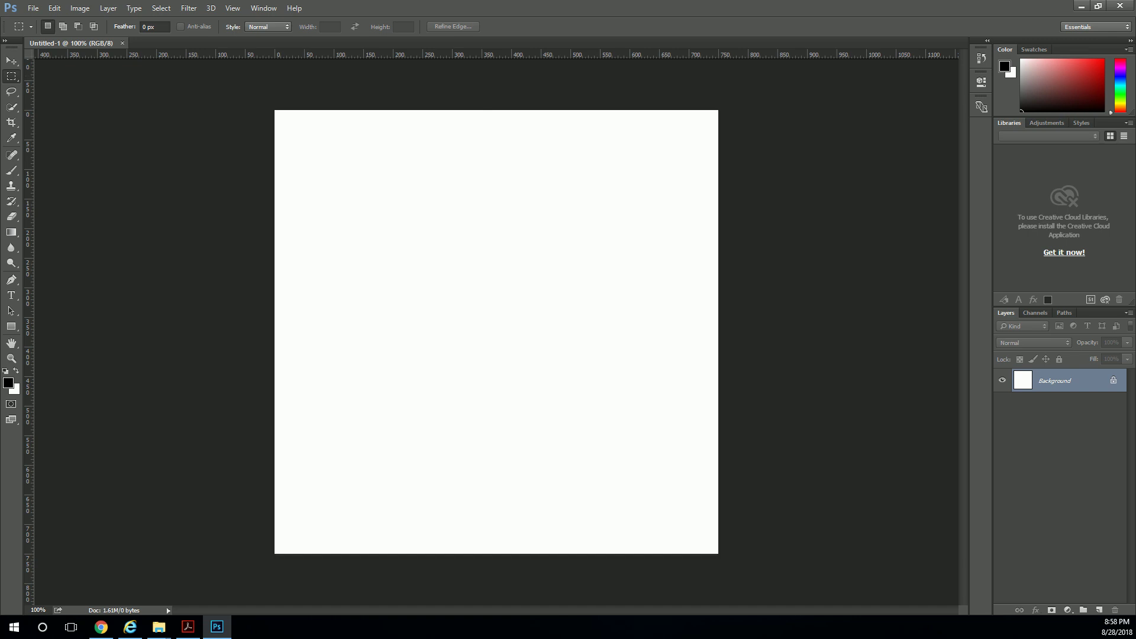
Search Google Images in Chrome for 'really cool image'.
{"action": "key", "text": "alt+Tab"}
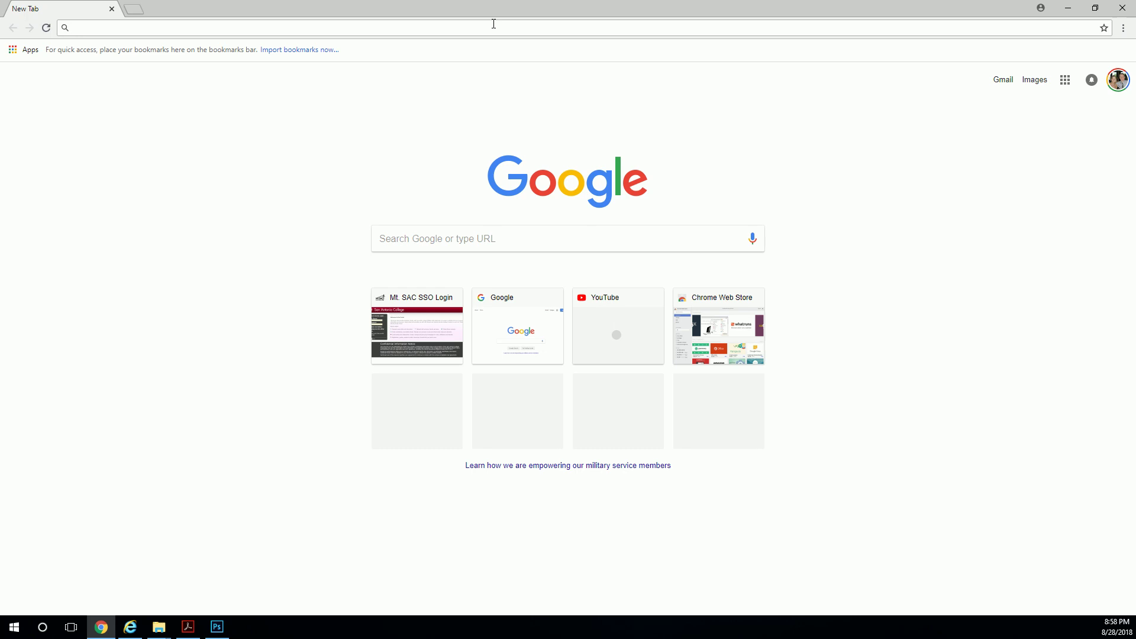
{"action": "type", "text": "really cool image"}
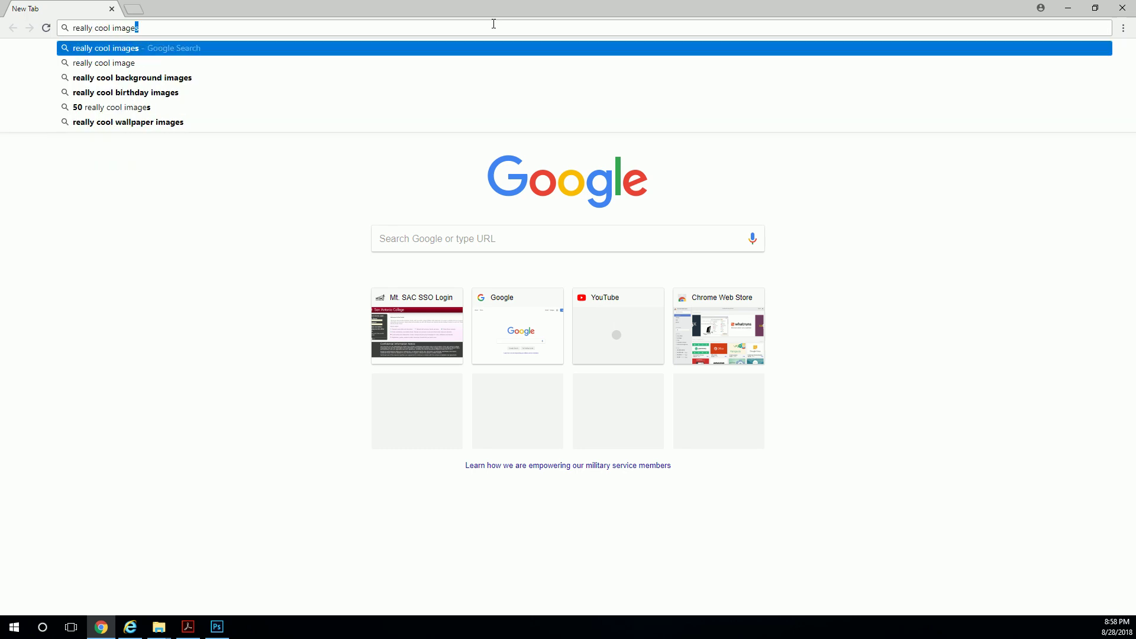
{"action": "key", "text": "Return"}
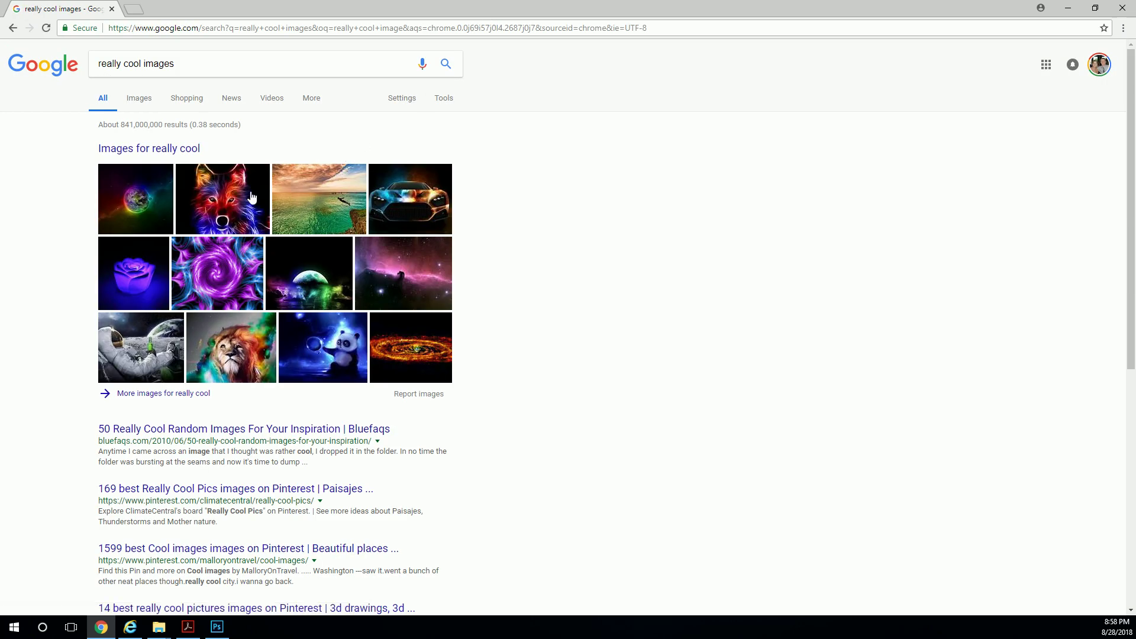
Preview the 1488 × 810 Red Wolf Wallpapers image and copy it.
{"action": "left_click", "coordinate": [230, 209]}
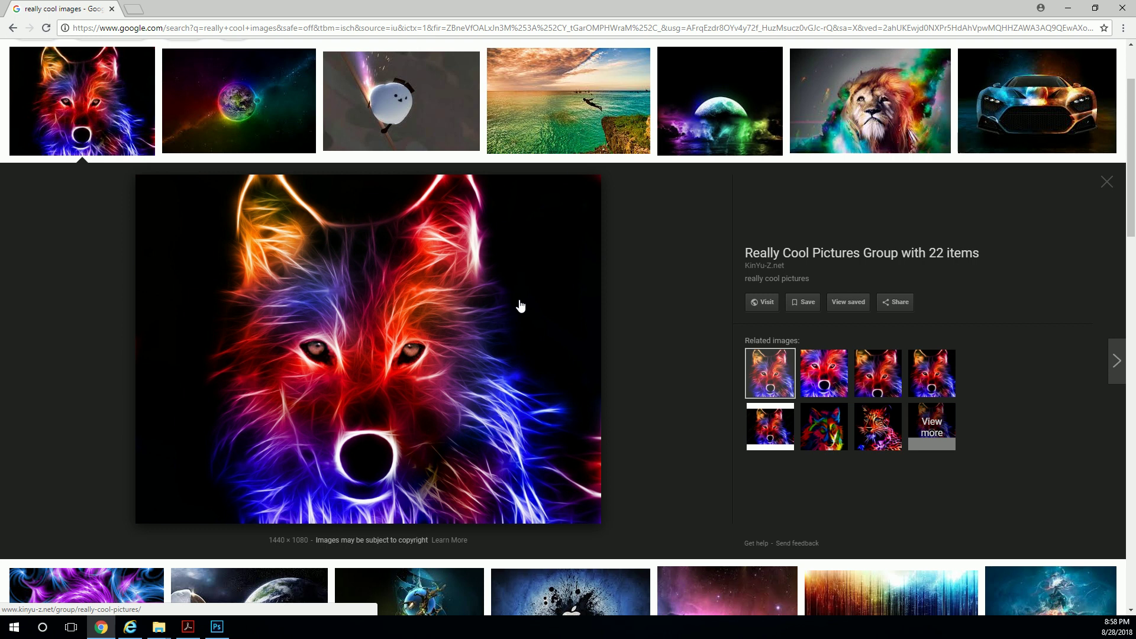
{"action": "left_click", "coordinate": [838, 381]}
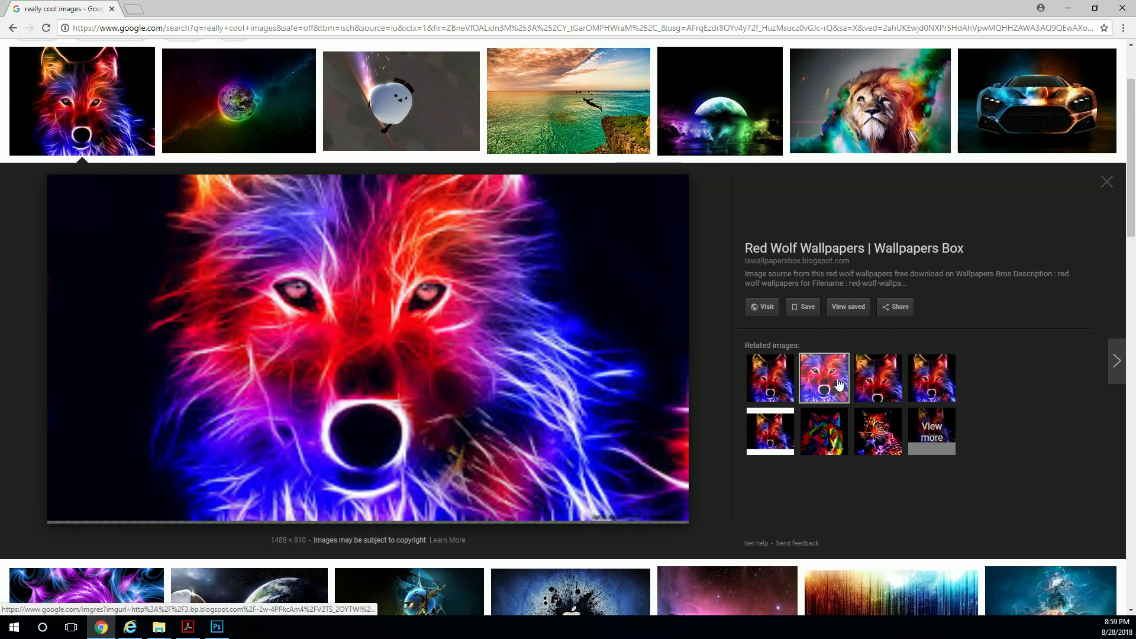
{"action": "left_click", "coordinate": [877, 382]}
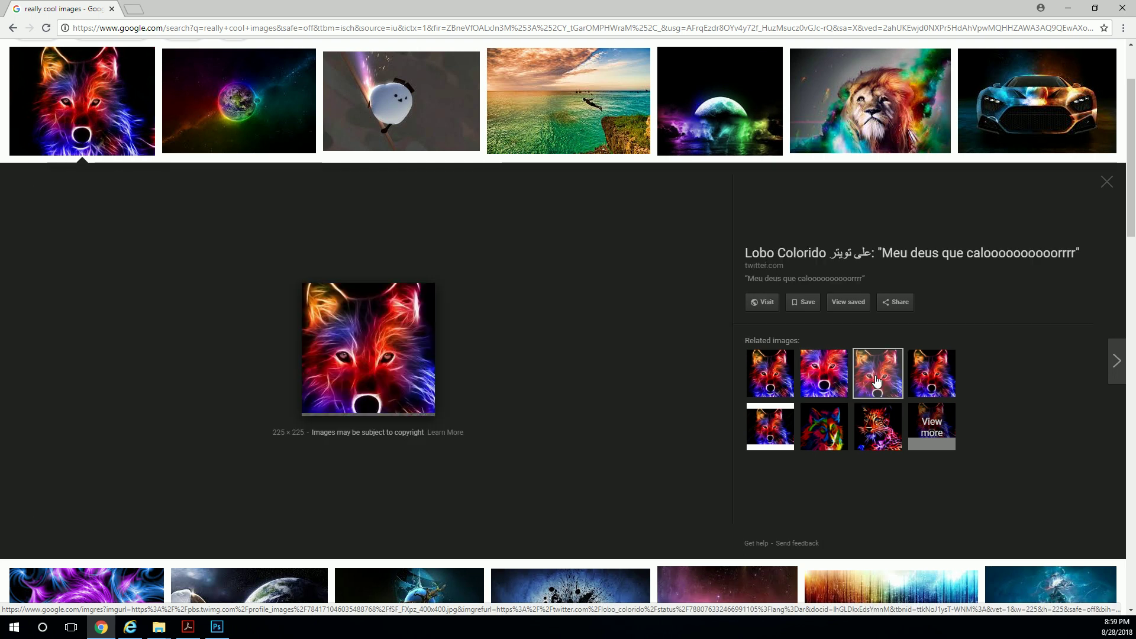
{"action": "left_click", "coordinate": [819, 382]}
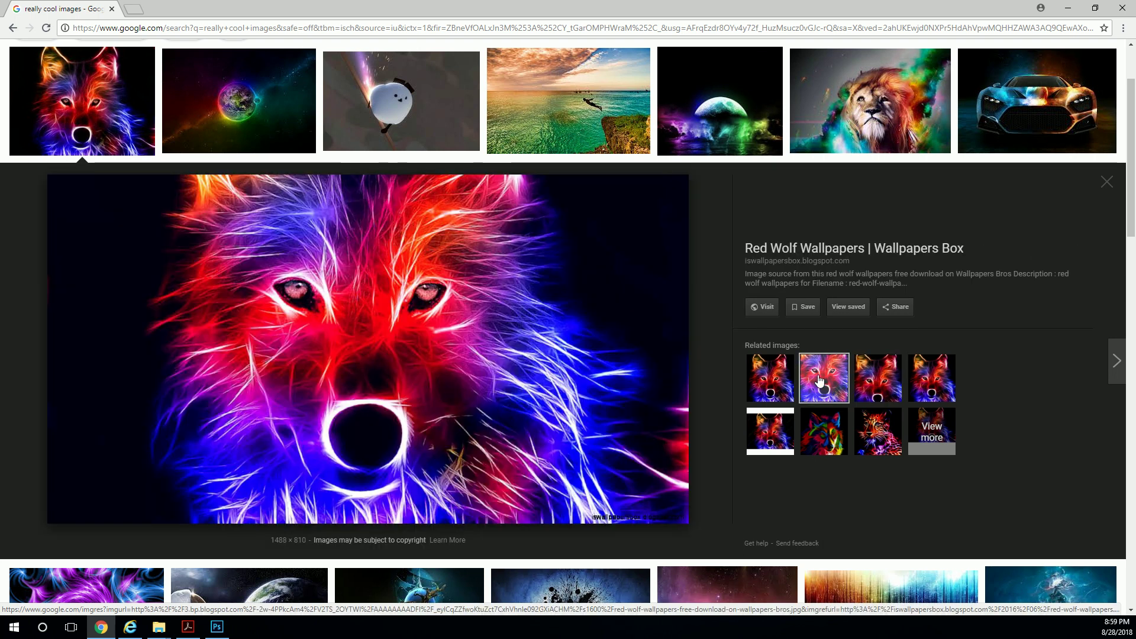
{"action": "right_click", "coordinate": [524, 362]}
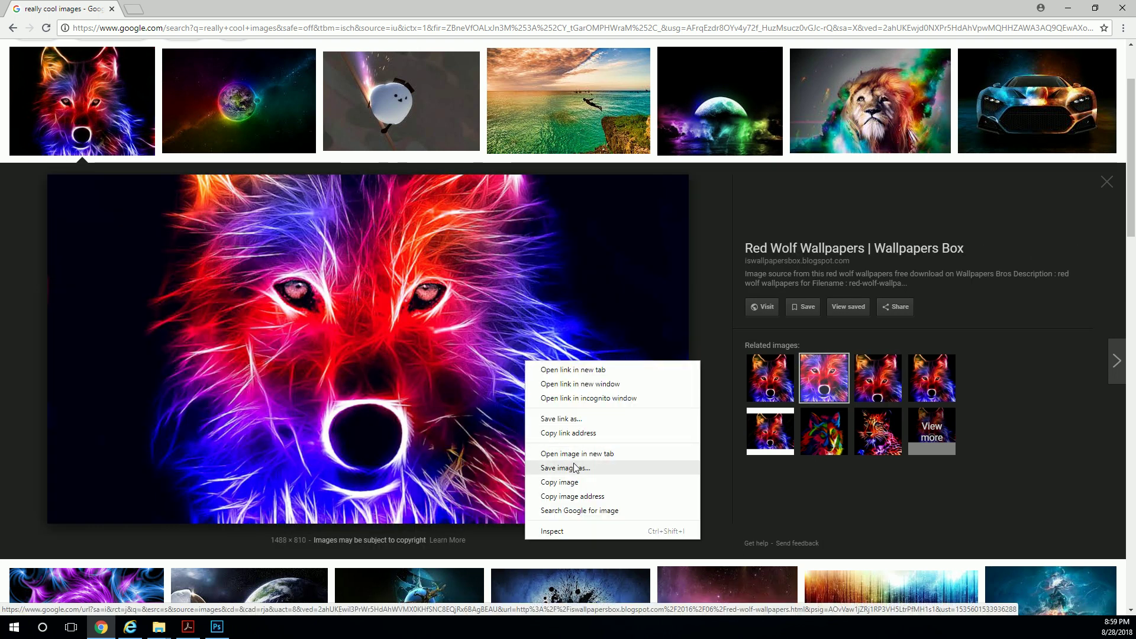
{"action": "left_click", "coordinate": [577, 482]}
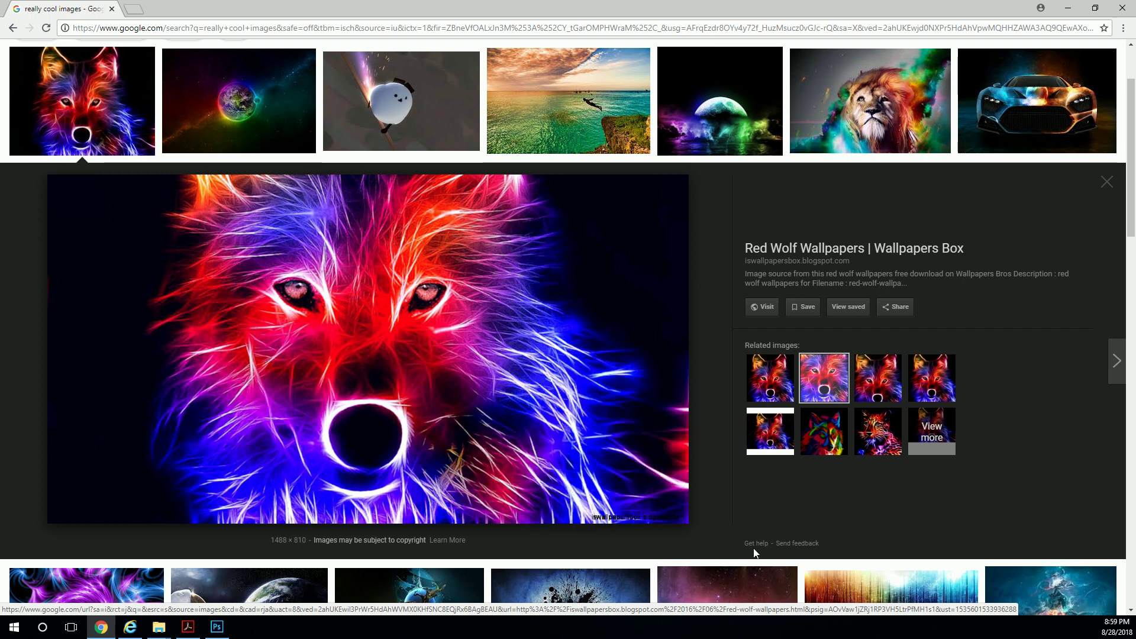
Paste the large wolf into Photoshop, then undo the paste.
{"action": "key", "text": "alt+Tab"}
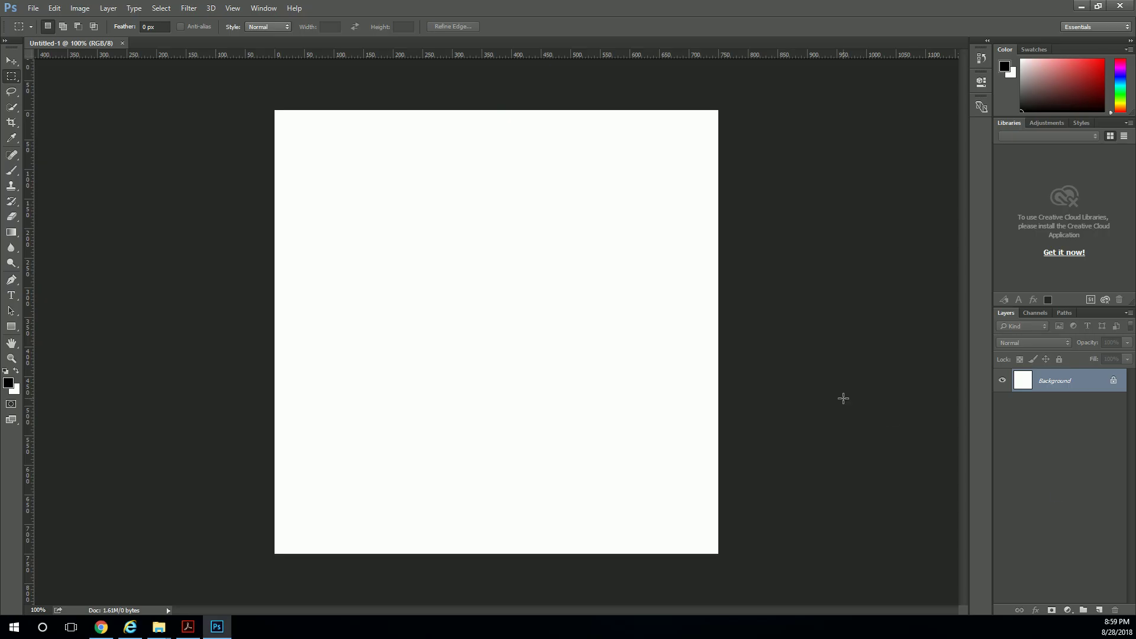
{"action": "key", "text": "ctrl+v"}
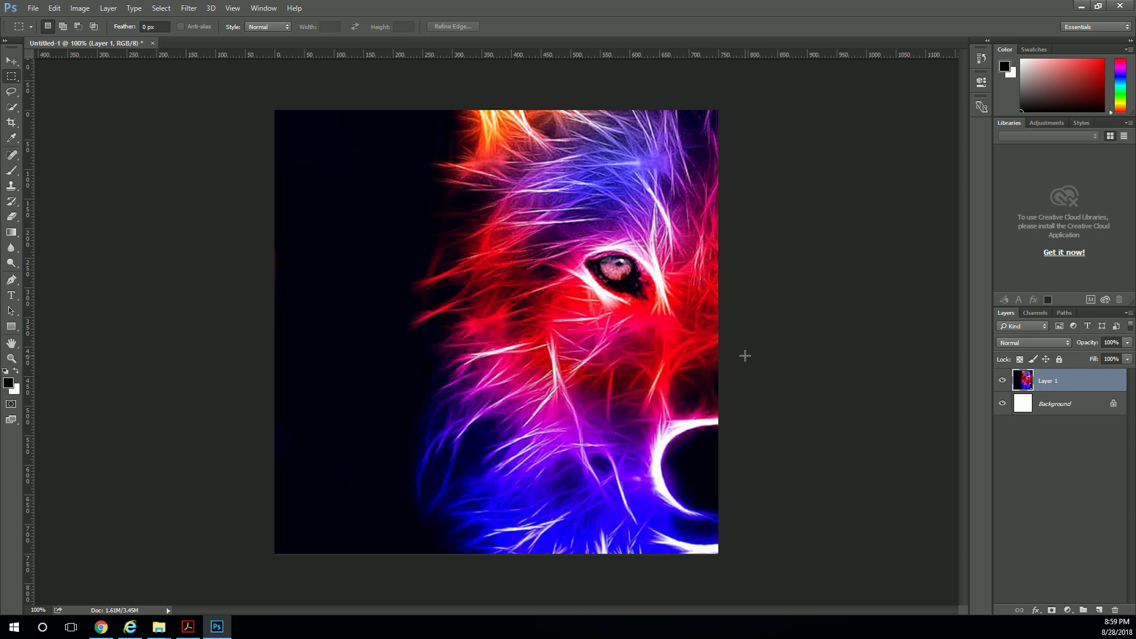
{"action": "key", "text": "ctrl+z"}
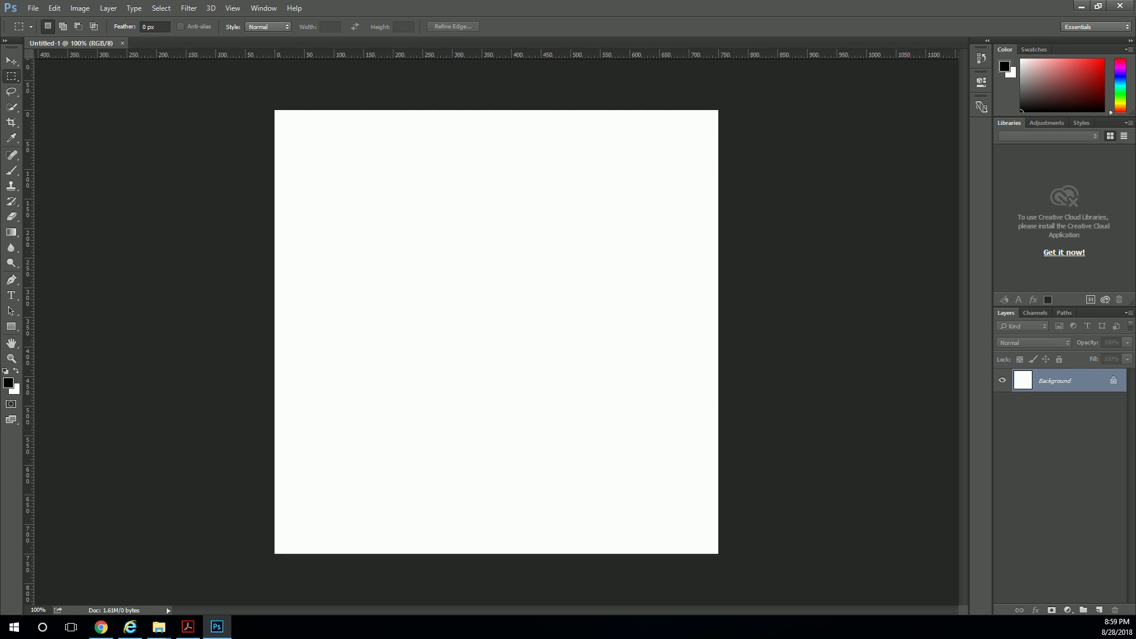
Copy the small 225 × 225 related wolf image from Google Images.
{"action": "left_click", "coordinate": [102, 627]}
{"action": "left_click", "coordinate": [843, 376]}
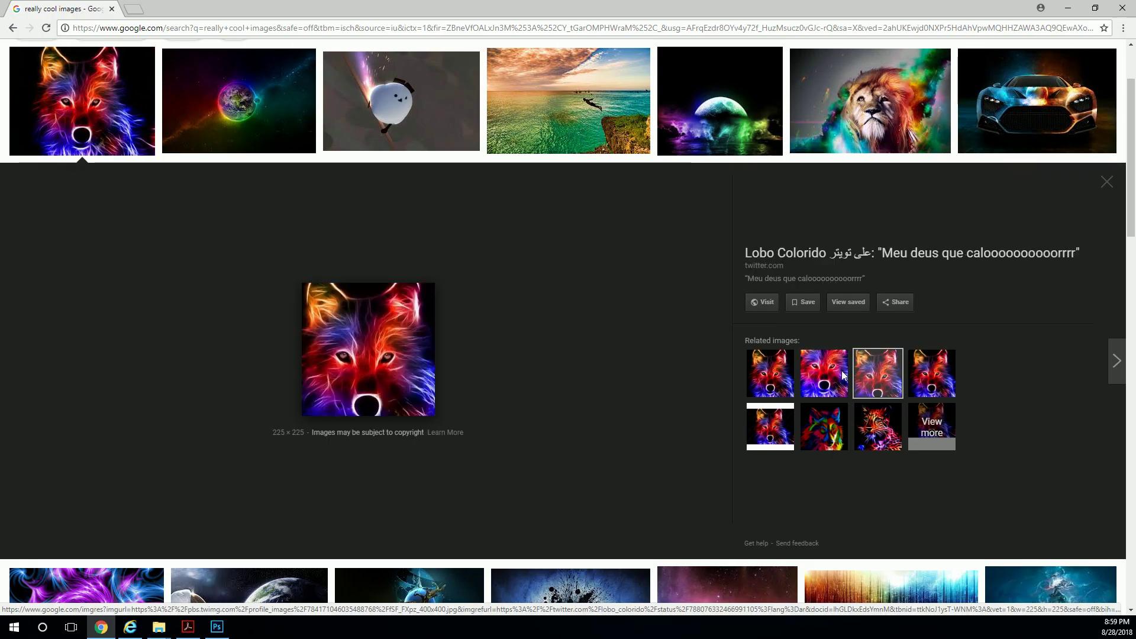
{"action": "right_click", "coordinate": [388, 358]}
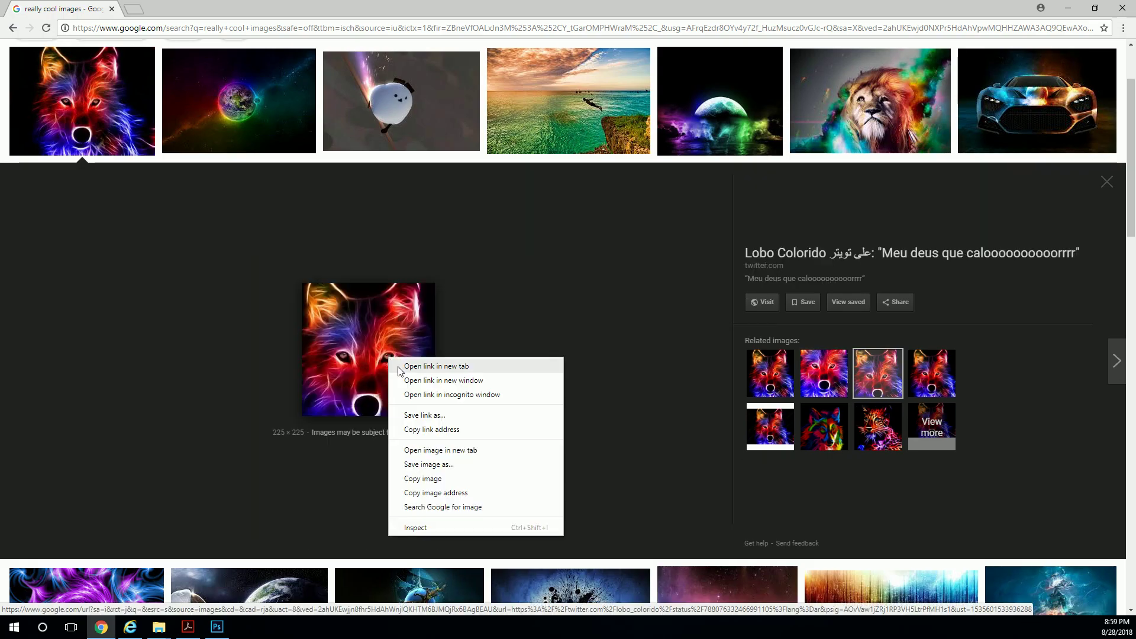
{"action": "left_click", "coordinate": [437, 482]}
{"action": "key", "text": "alt+Tab"}
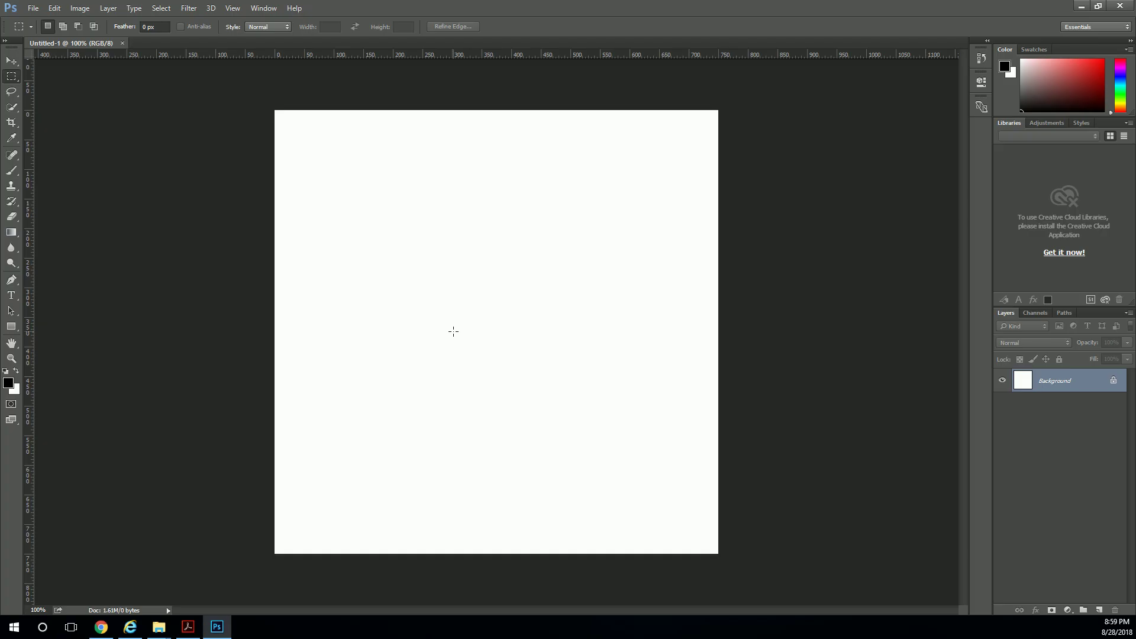
Paste the small wolf as Layer 1, then copy the large Red Wolf Wallpapers image again.
{"action": "key", "text": "ctrl+v"}
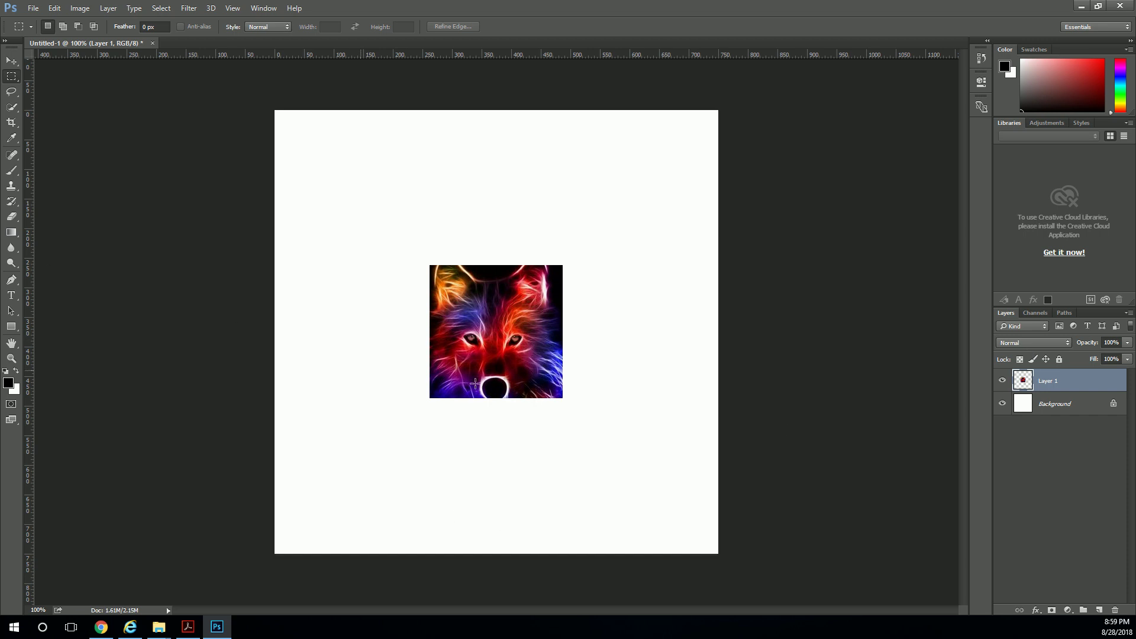
{"action": "key", "text": "alt+Tab"}
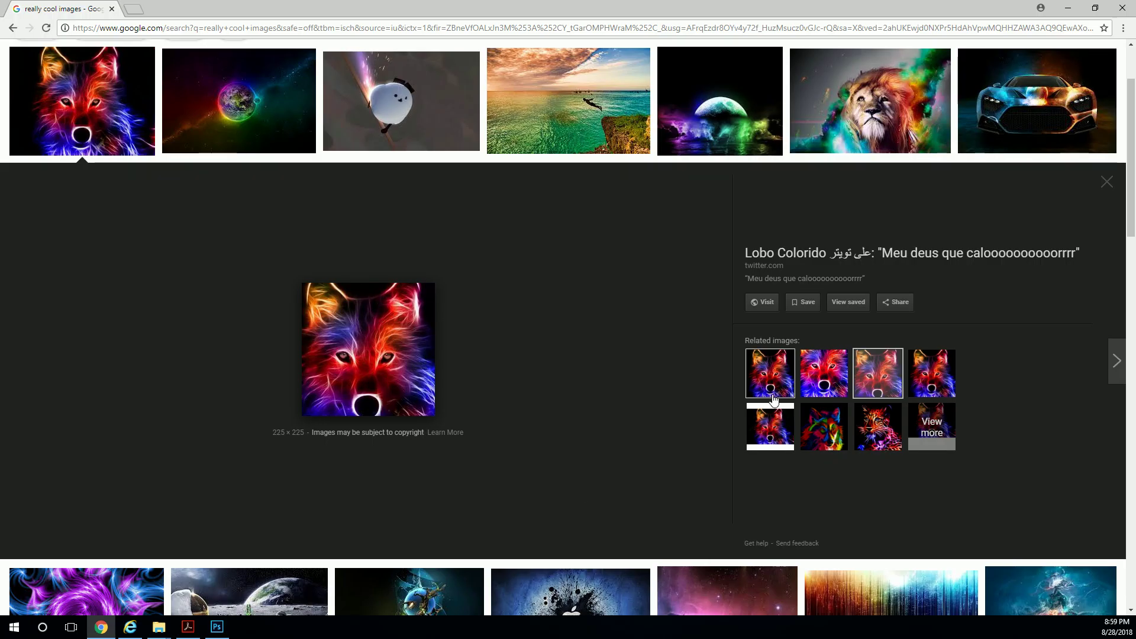
{"action": "left_click", "coordinate": [820, 371]}
{"action": "right_click", "coordinate": [387, 320]}
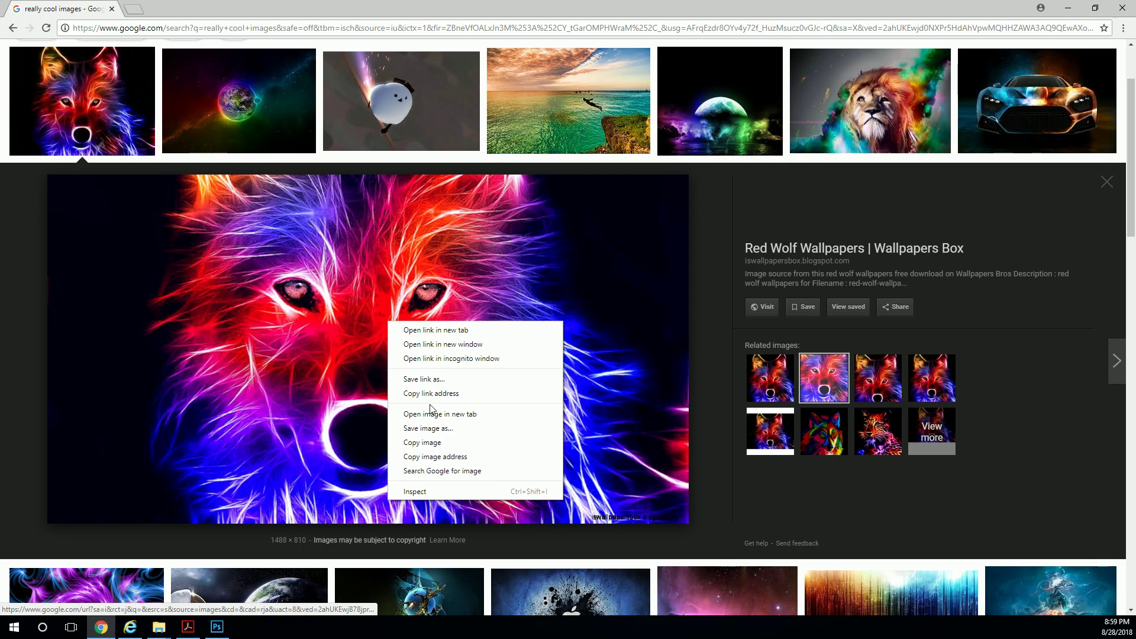
{"action": "left_click", "coordinate": [432, 441]}
Paste the large wolf as Layer 2 and hide it so only the small wolf shows.
{"action": "key", "text": "alt+Tab"}
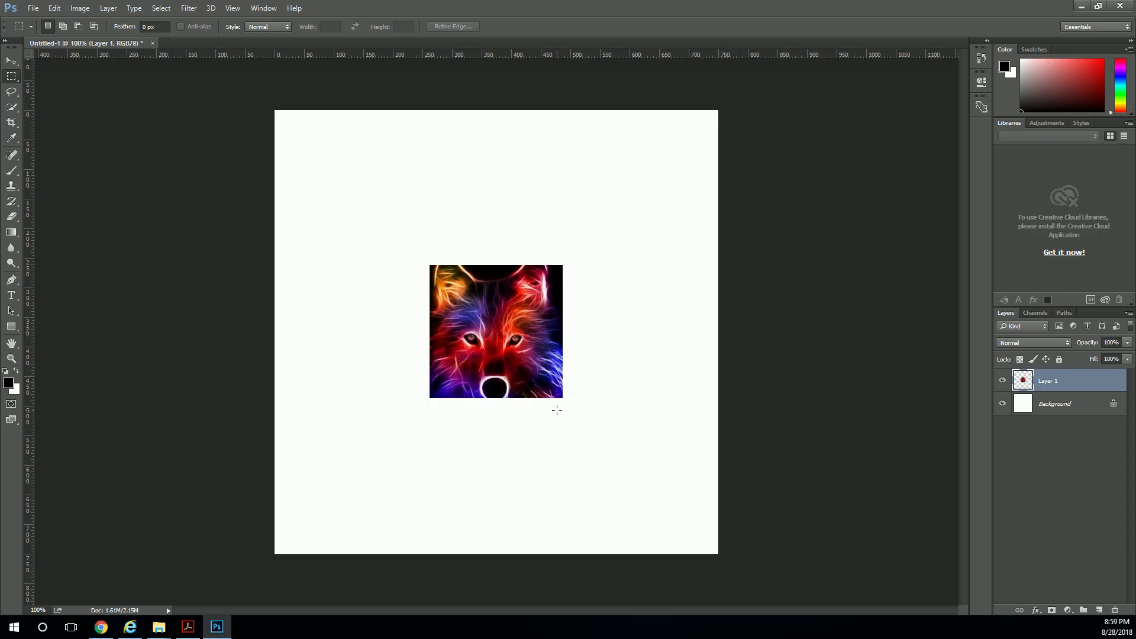
{"action": "key", "text": "ctrl+v"}
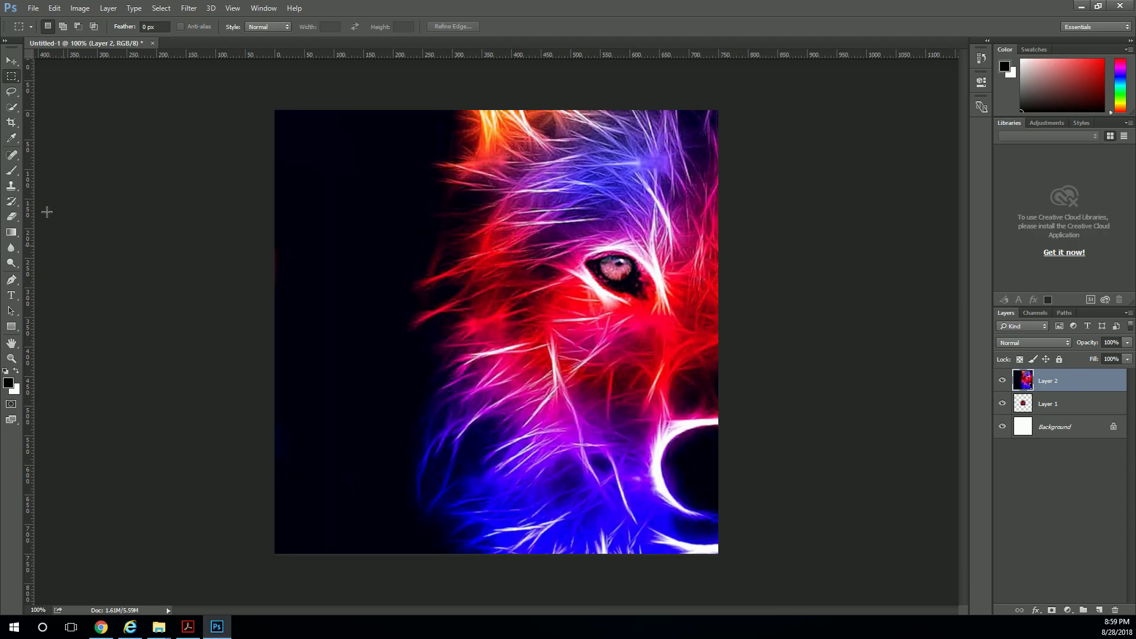
{"action": "left_click", "coordinate": [1002, 380]}
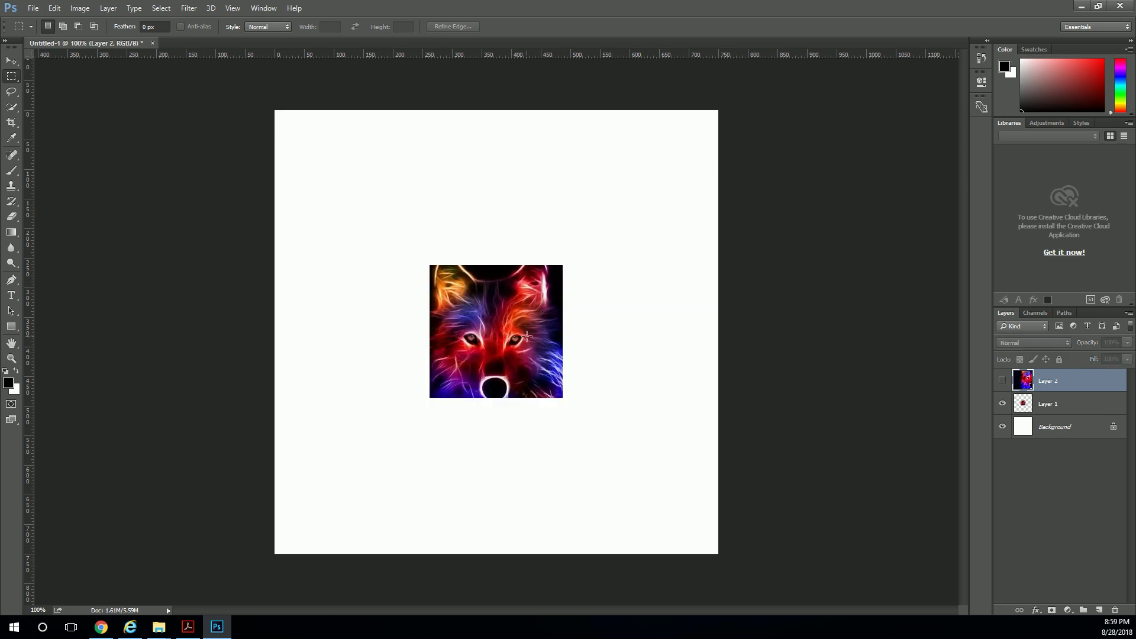
Zoom to 800% on the small wolf's pixels, delete hidden Layer 2, then zoom back to 100%.
{"action": "left_click", "coordinate": [11, 358]}
{"action": "left_click", "coordinate": [494, 338]}
{"action": "left_click_drag", "start_coordinate": [494, 338], "coordinate": [497, 342]}
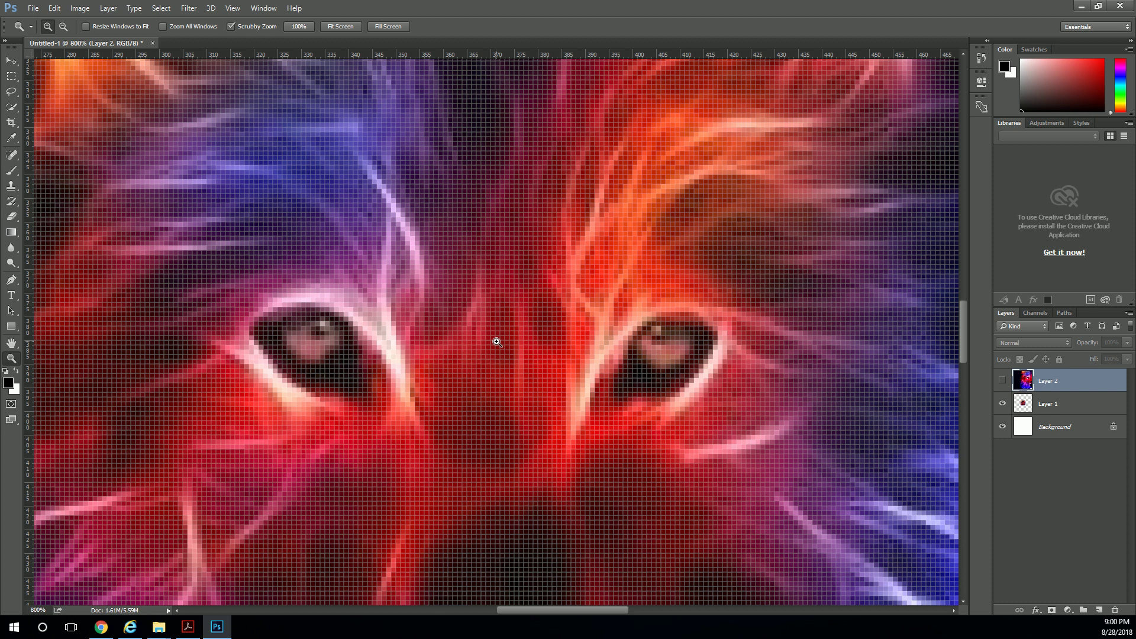
{"action": "key", "text": "Delete"}
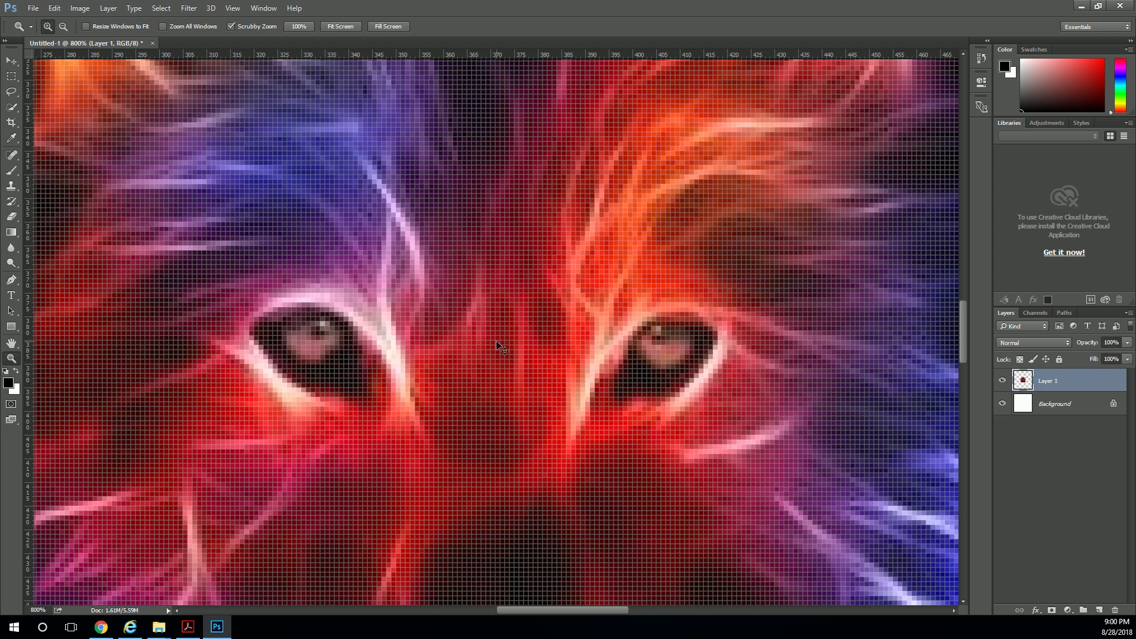
{"action": "left_click", "coordinate": [497, 342], "text": "alt"}
{"action": "left_click_drag", "start_coordinate": [497, 342], "coordinate": [497, 342]}
Free Transform the small wolf layer, stretching its corners to fill the whole canvas.
{"action": "left_click", "coordinate": [11, 76]}
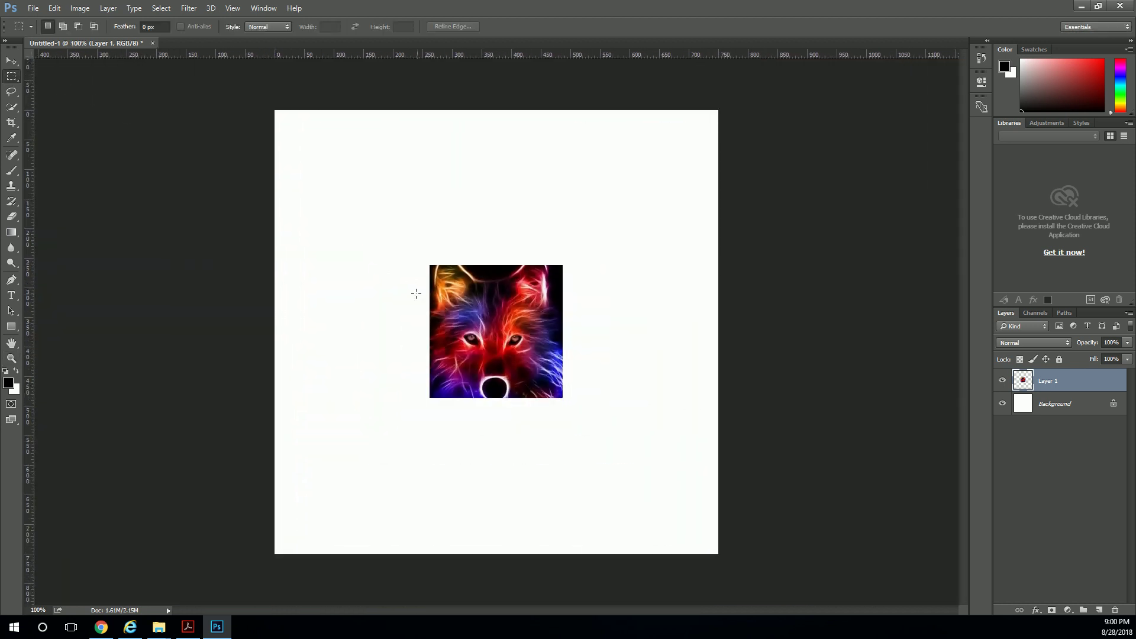
{"action": "right_click", "coordinate": [418, 296]}
{"action": "left_click", "coordinate": [489, 417]}
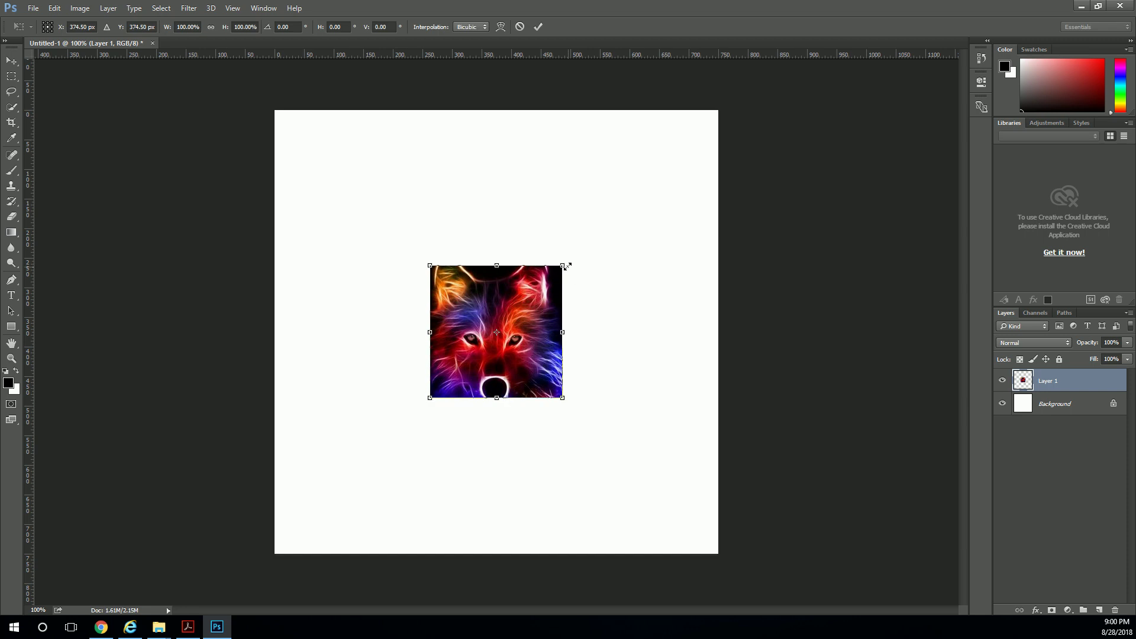
{"action": "left_click_drag", "start_coordinate": [562, 264], "coordinate": [711, 122]}
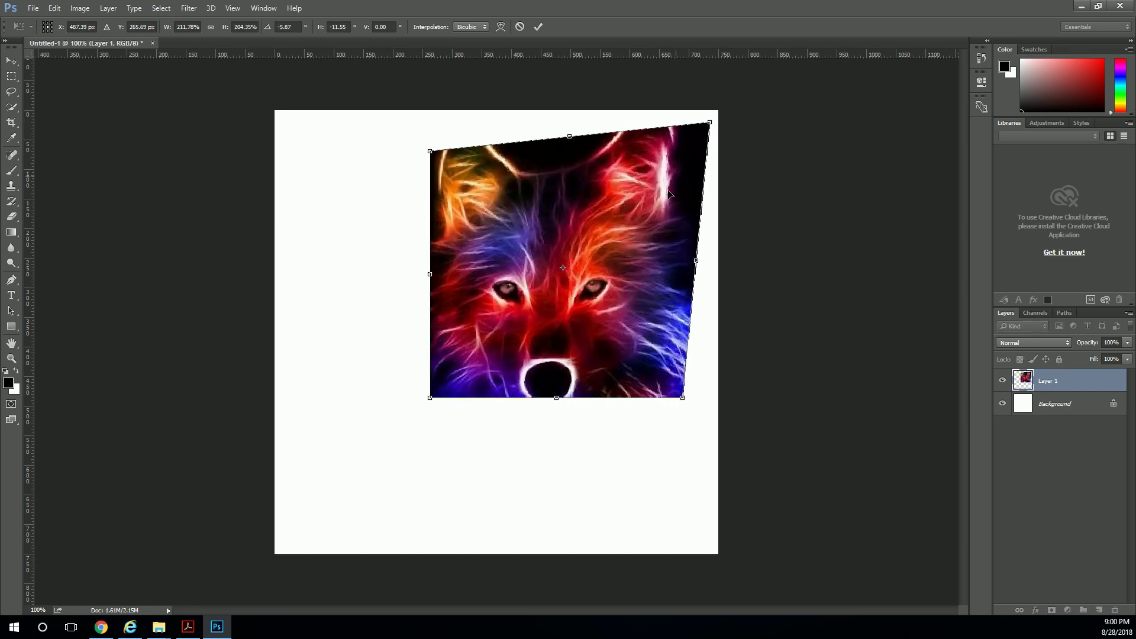
{"action": "key", "text": "Escape"}
{"action": "key", "text": "ctrl+t"}
{"action": "left_click_drag", "start_coordinate": [562, 265], "coordinate": [717, 110]}
{"action": "left_click_drag", "start_coordinate": [430, 398], "coordinate": [274, 553]}
{"action": "key", "text": "m"}
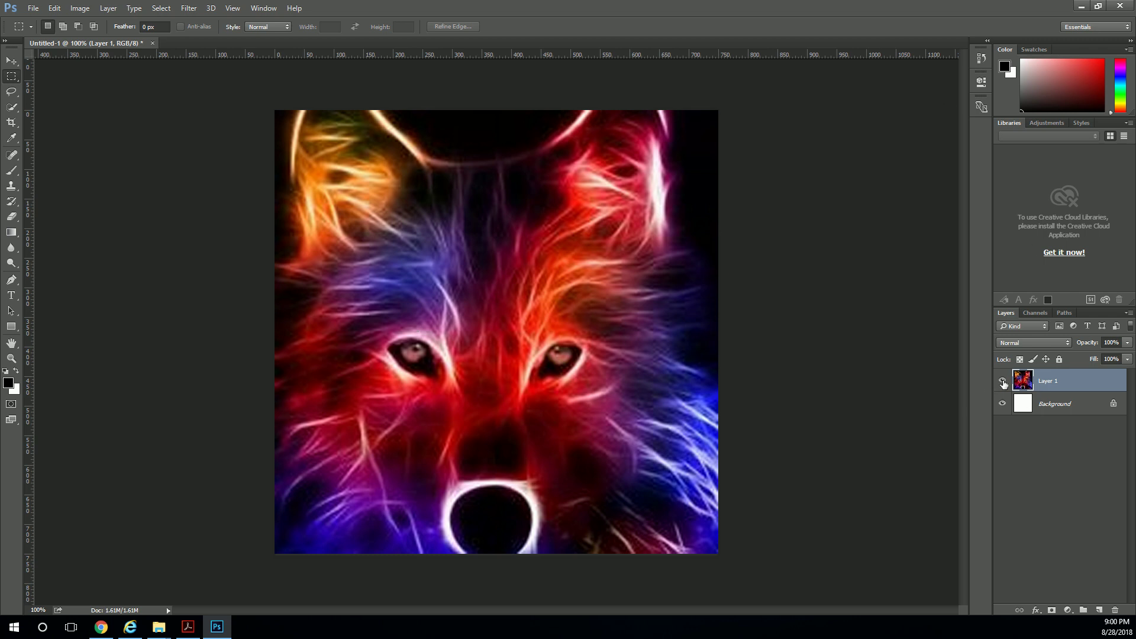
Check the stretched layer's visibility, then copy the large wolf image again in Chrome.
{"action": "left_click", "coordinate": [1002, 381]}
{"action": "left_click", "coordinate": [1002, 381]}
{"action": "key", "text": "alt+Tab"}
{"action": "right_click", "coordinate": [408, 342]}
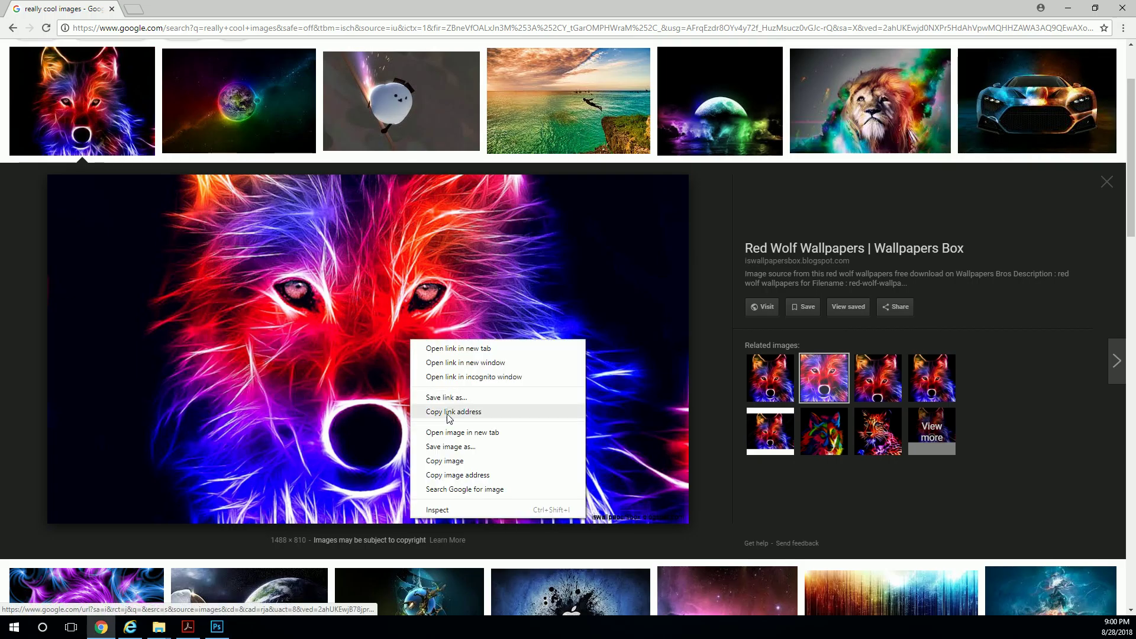
{"action": "left_click", "coordinate": [460, 465]}
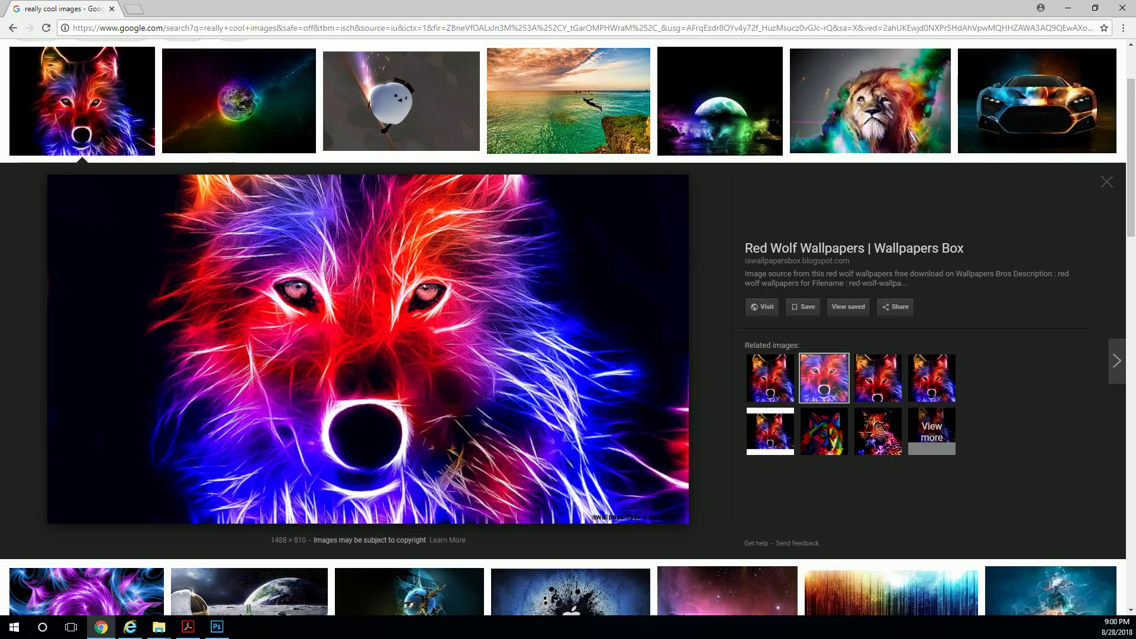
{"action": "key", "text": "alt+Tab"}
Paste the high-res wolf as Layer 2, move its face over the canvas, and compare quality.
{"action": "key", "text": "ctrl+v"}
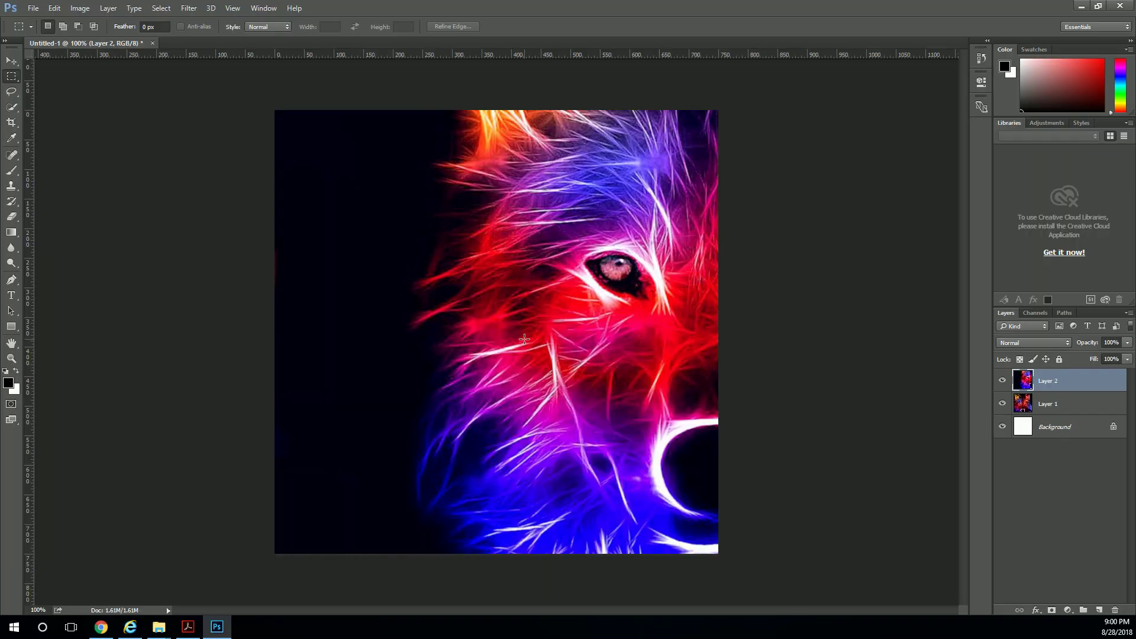
{"action": "left_click", "coordinate": [12, 60]}
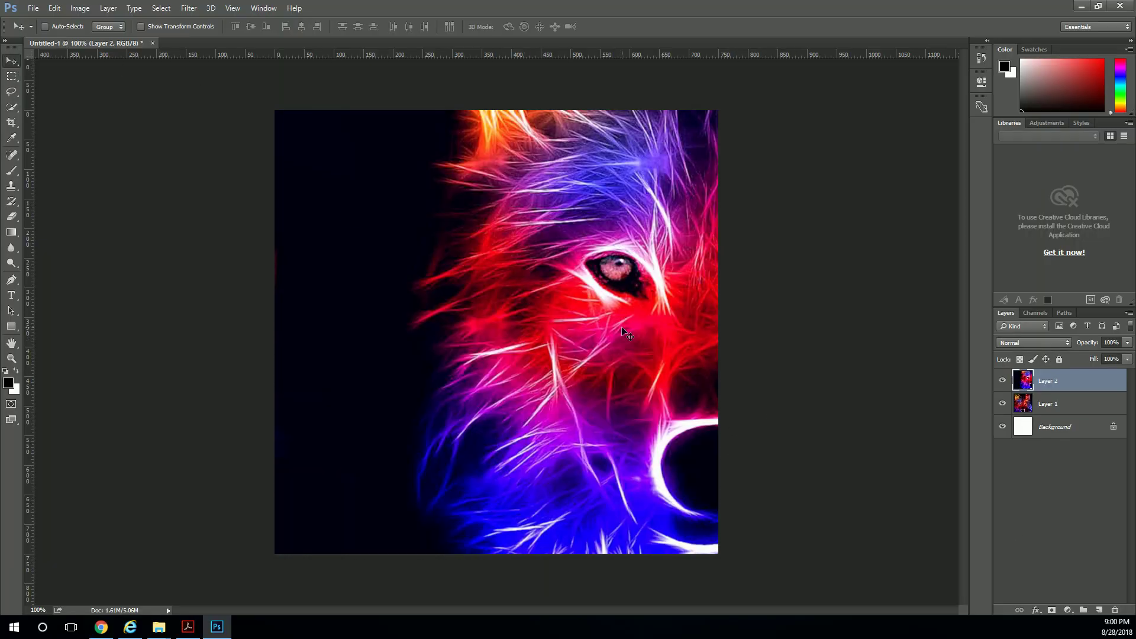
{"action": "left_click_drag", "start_coordinate": [616, 323], "coordinate": [400, 287]}
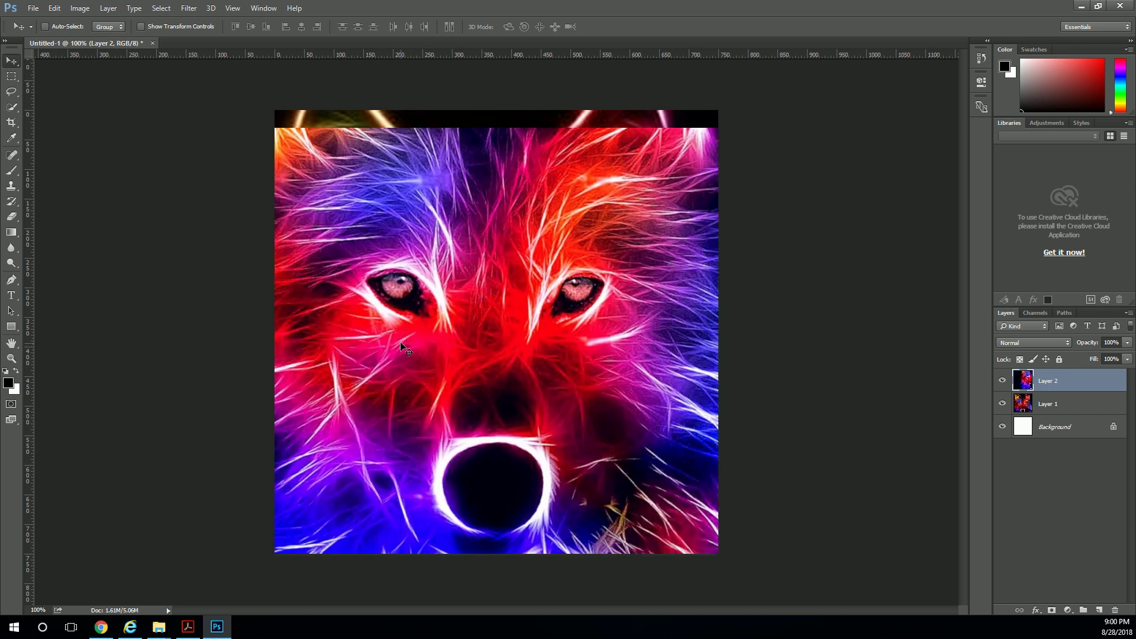
{"action": "left_click", "coordinate": [1001, 382]}
{"action": "left_click", "coordinate": [1001, 381]}
{"action": "left_click", "coordinate": [1002, 381]}
{"action": "left_click", "coordinate": [1001, 381]}
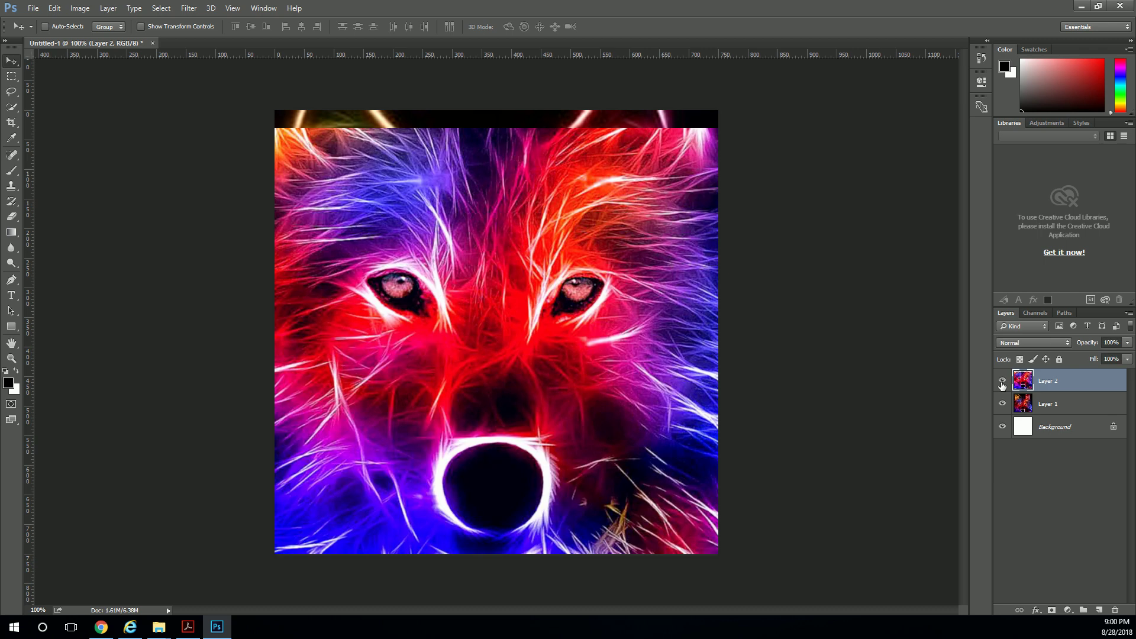